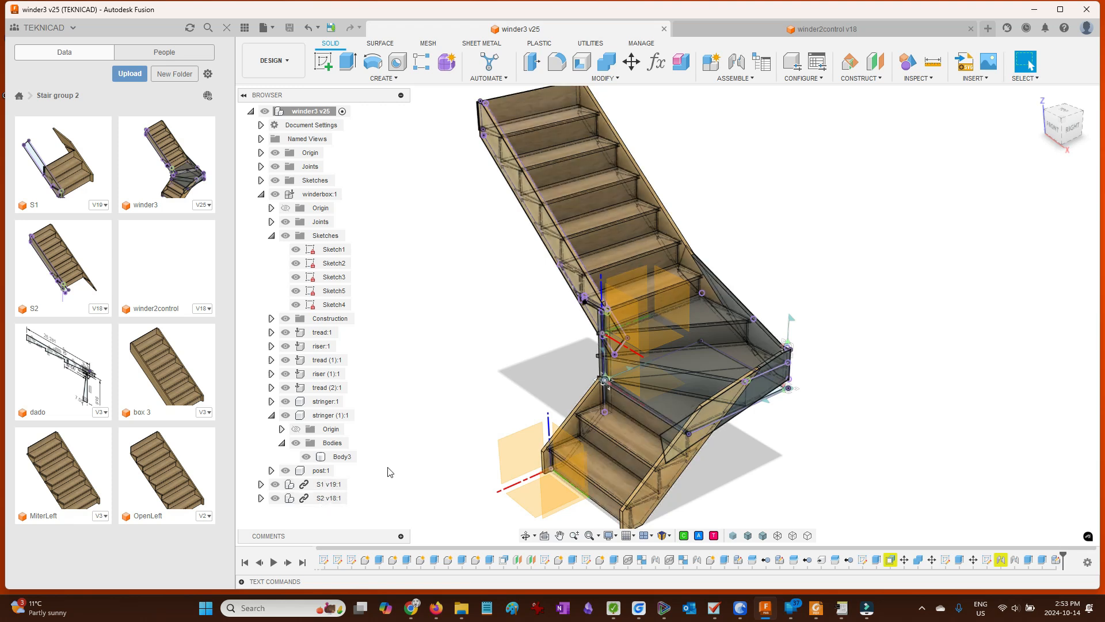
- Hide all work features, such as origin planes, sketches and joints, in the winder3 stair model
scroll(648, 288, "down", 4)
scroll(541, 298, "up", 3)
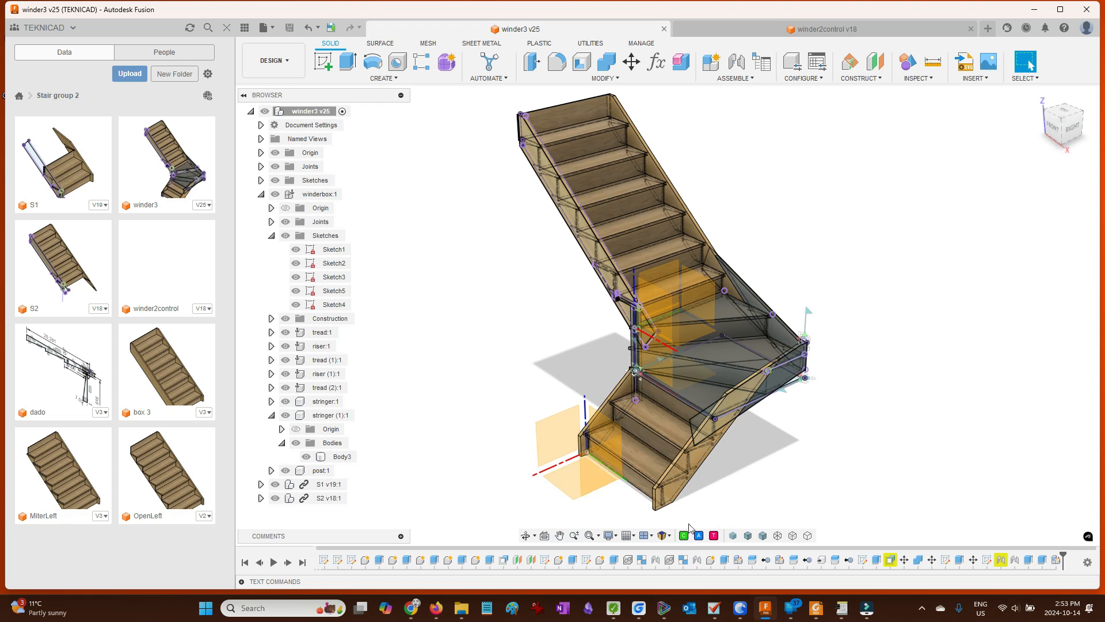
left_click(614, 538)
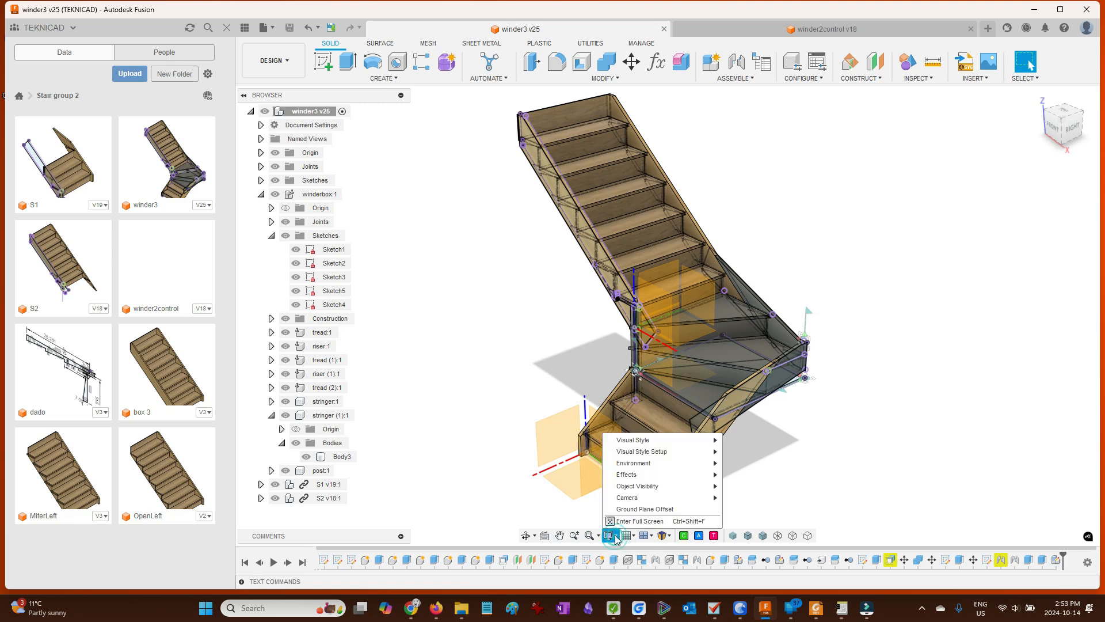
mouse_move(719, 488)
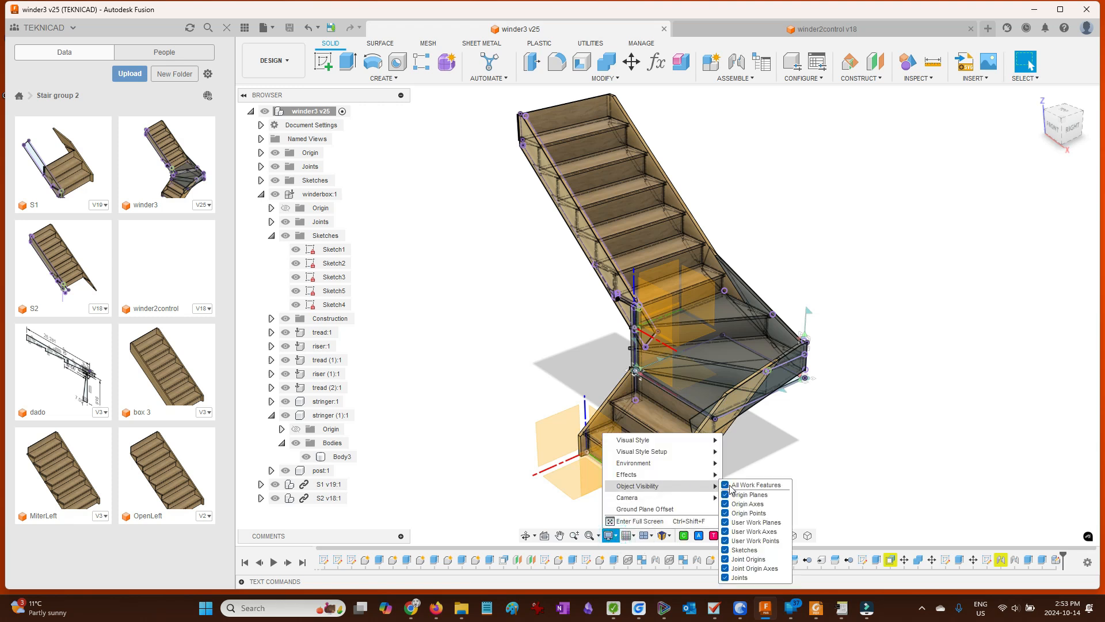
left_click(725, 484)
left_click(835, 408)
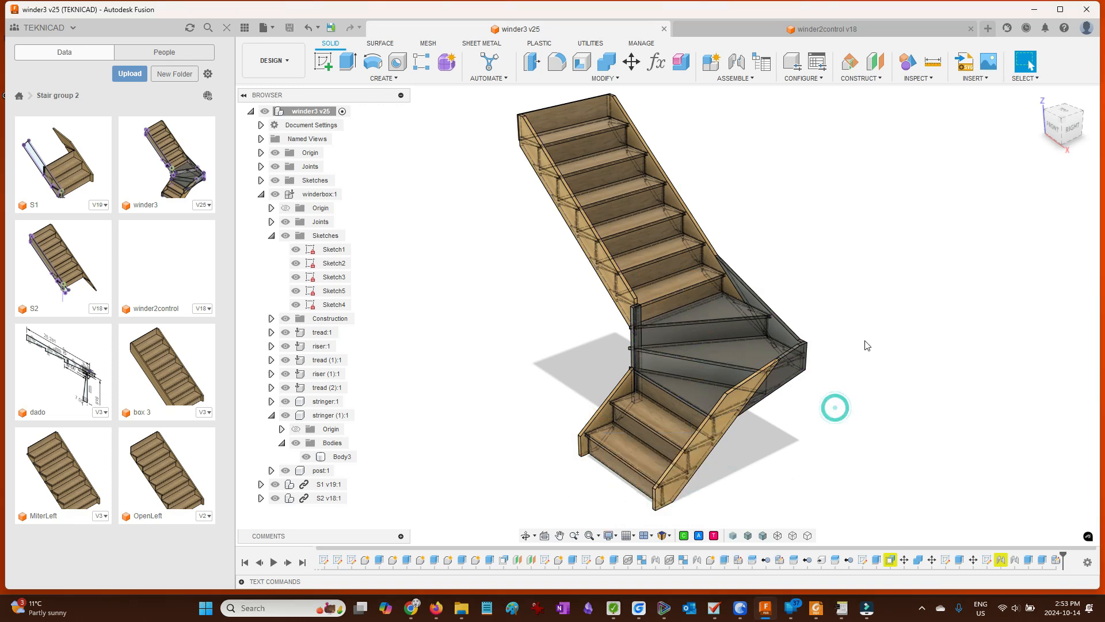
scroll(864, 341, "down", 2)
scroll(901, 274, "up", 2)
scroll(902, 278, "down", 1)
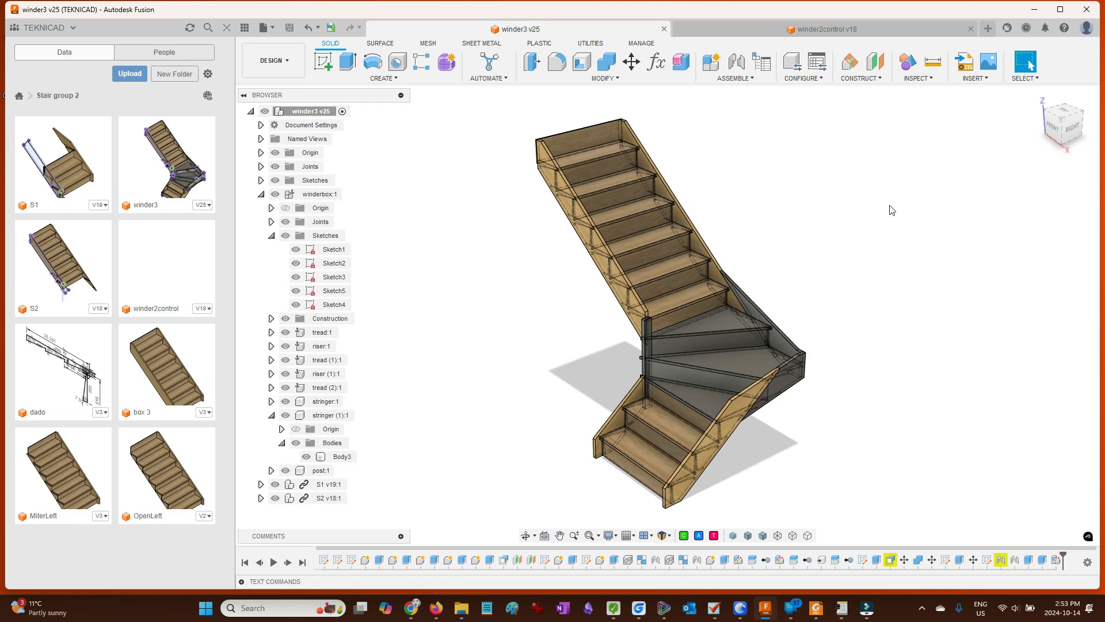
- Open the winder2control design's parameters and set the rise parameter to 7.5 inches
left_click(887, 27)
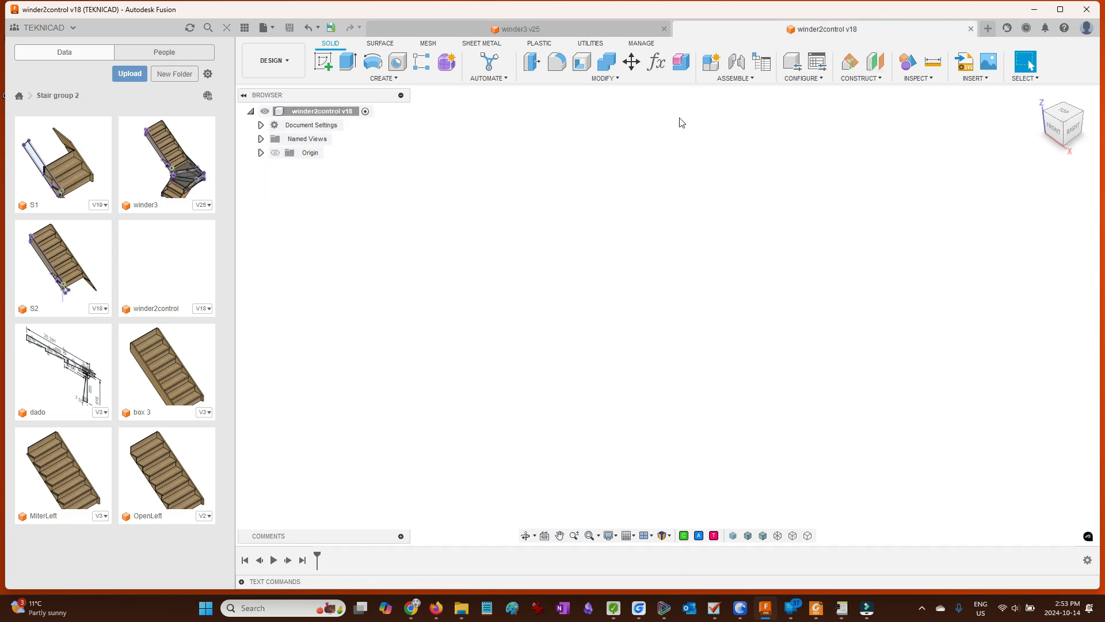
left_click(656, 62)
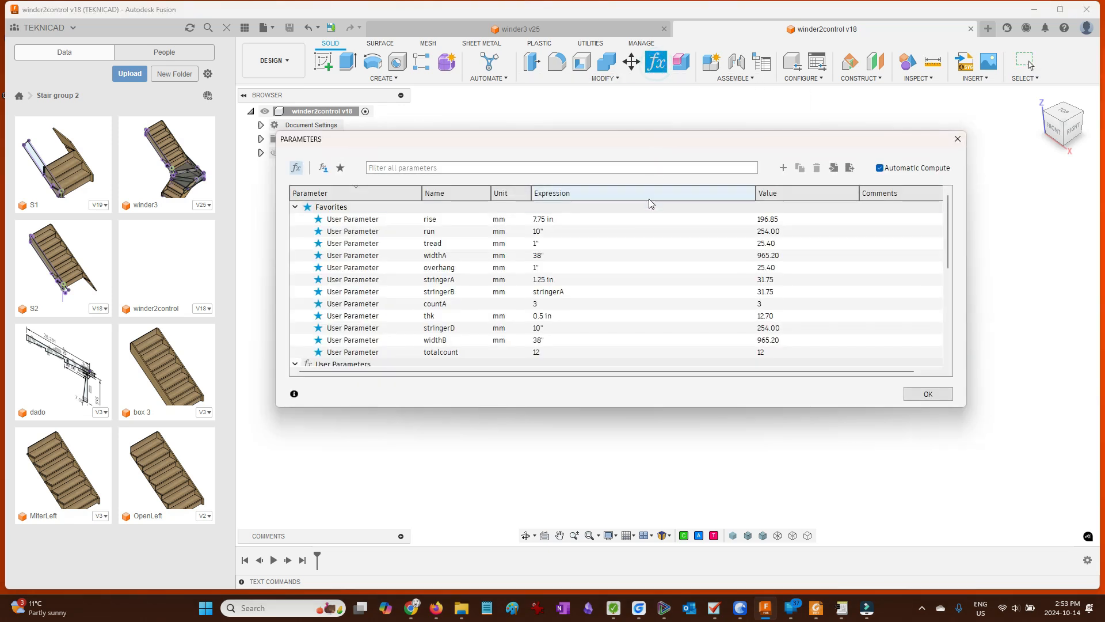
double_click(589, 220)
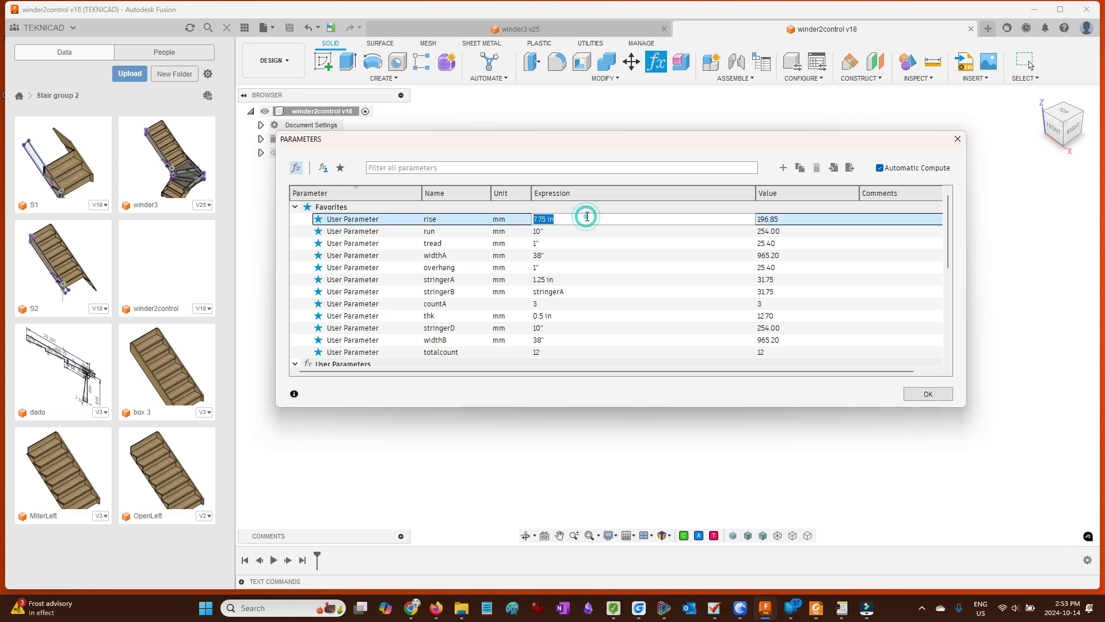
type("7.5")
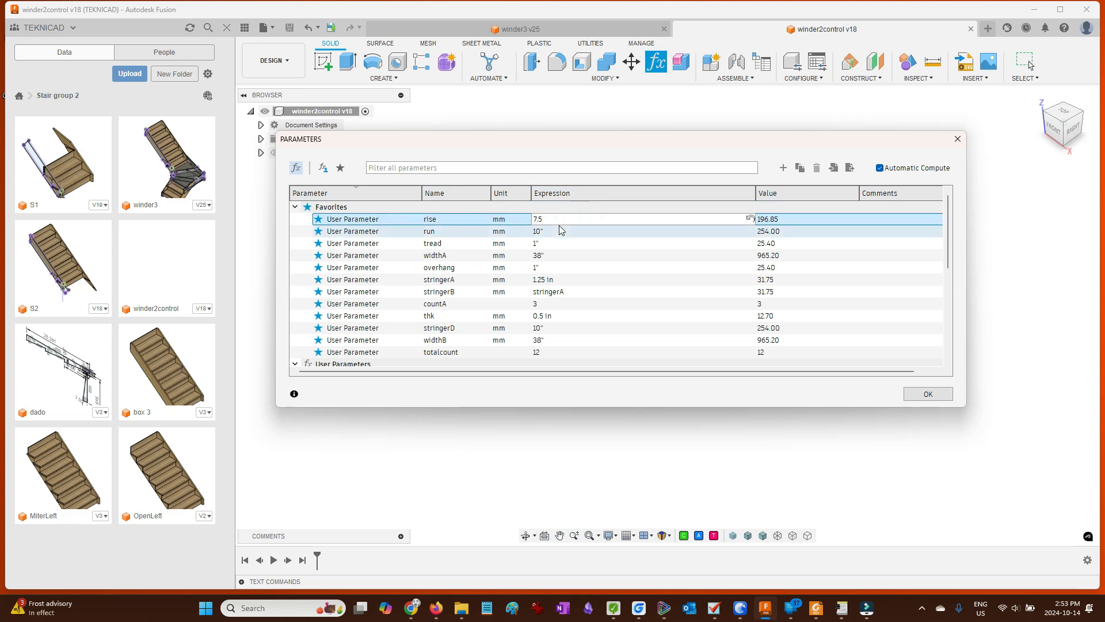
key("Caps_Lock")
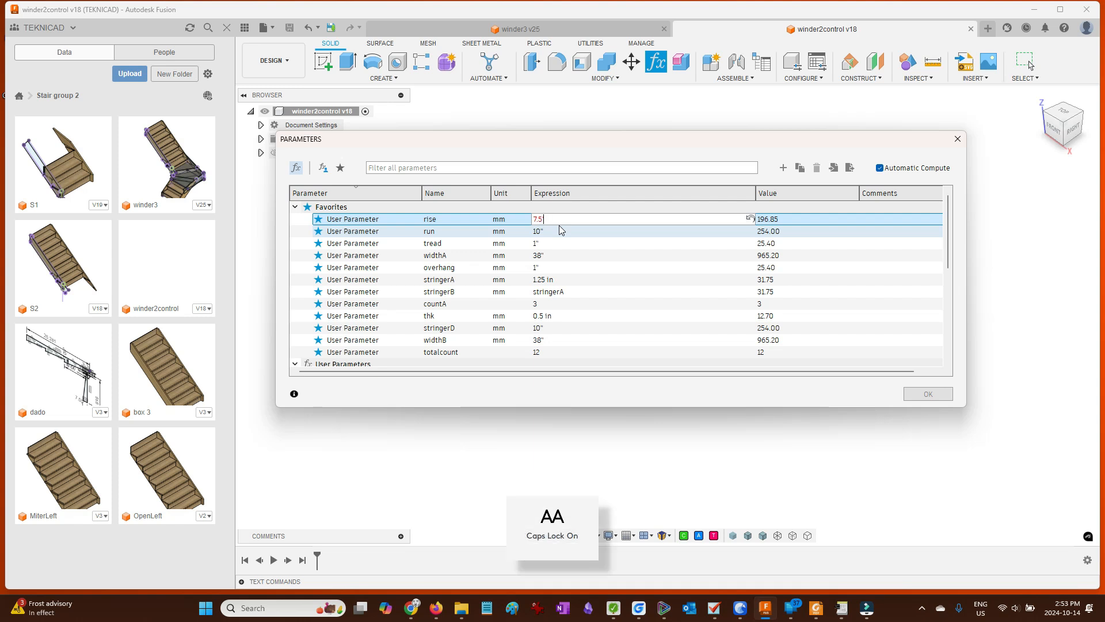
key("Return")
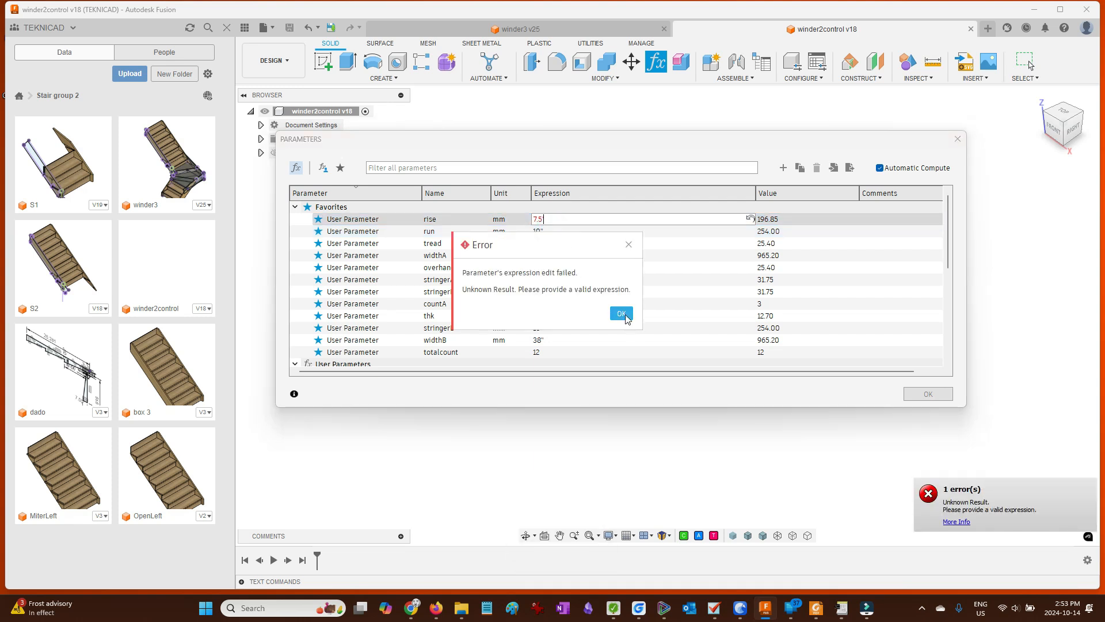
left_click(621, 313)
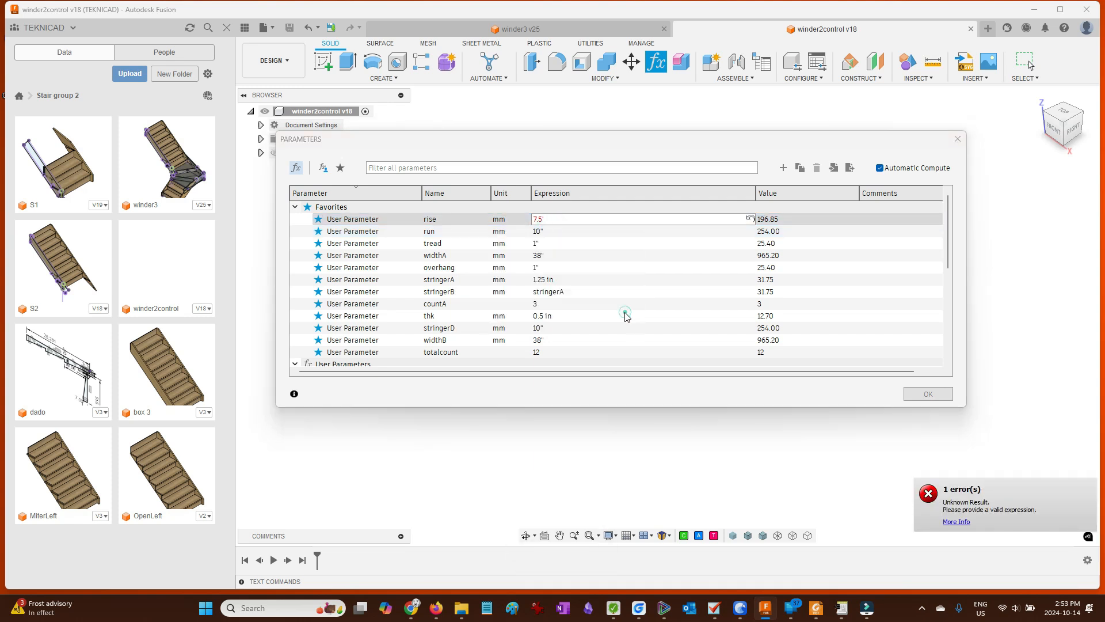
left_click(551, 220)
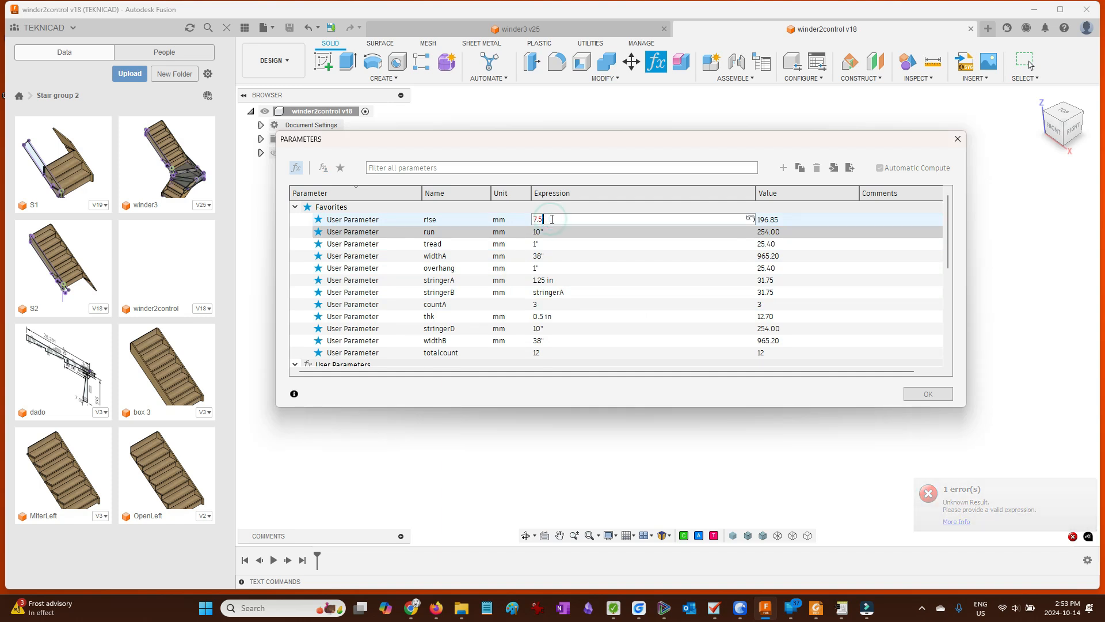
type("\"")
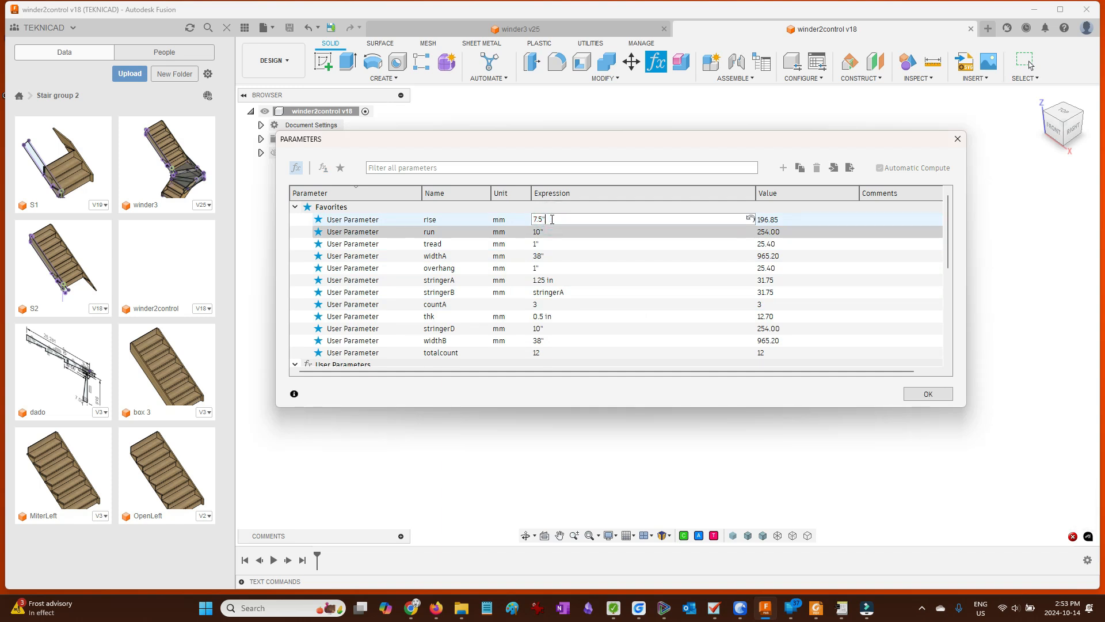
key("Return")
- Set the run parameter to 9 inches
left_click(556, 230)
left_click(555, 232)
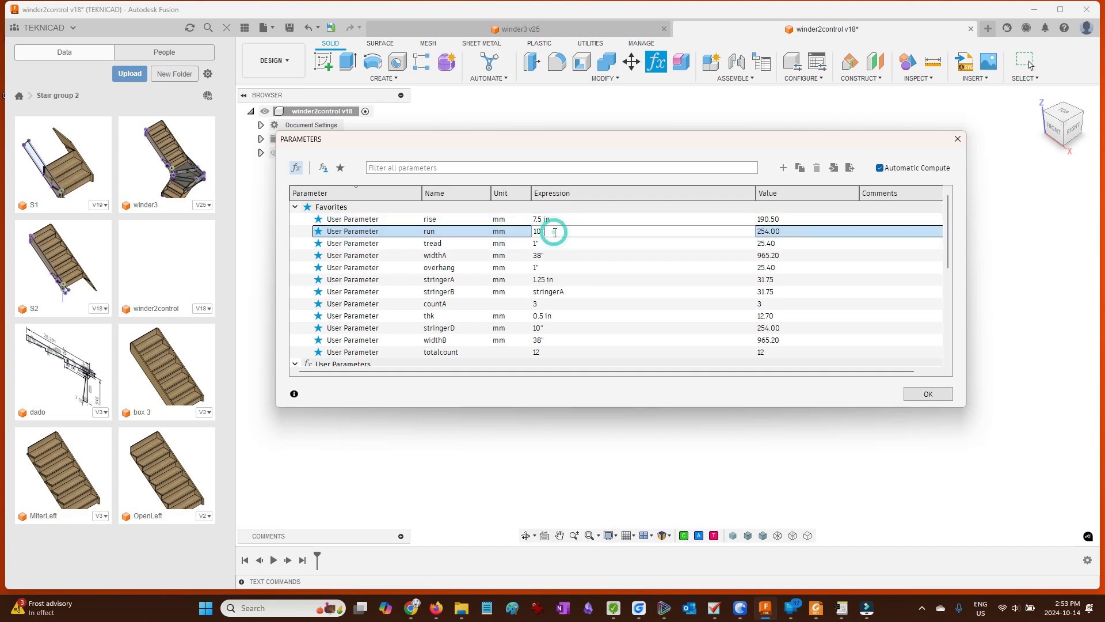
left_click_drag(553, 231, 533, 231)
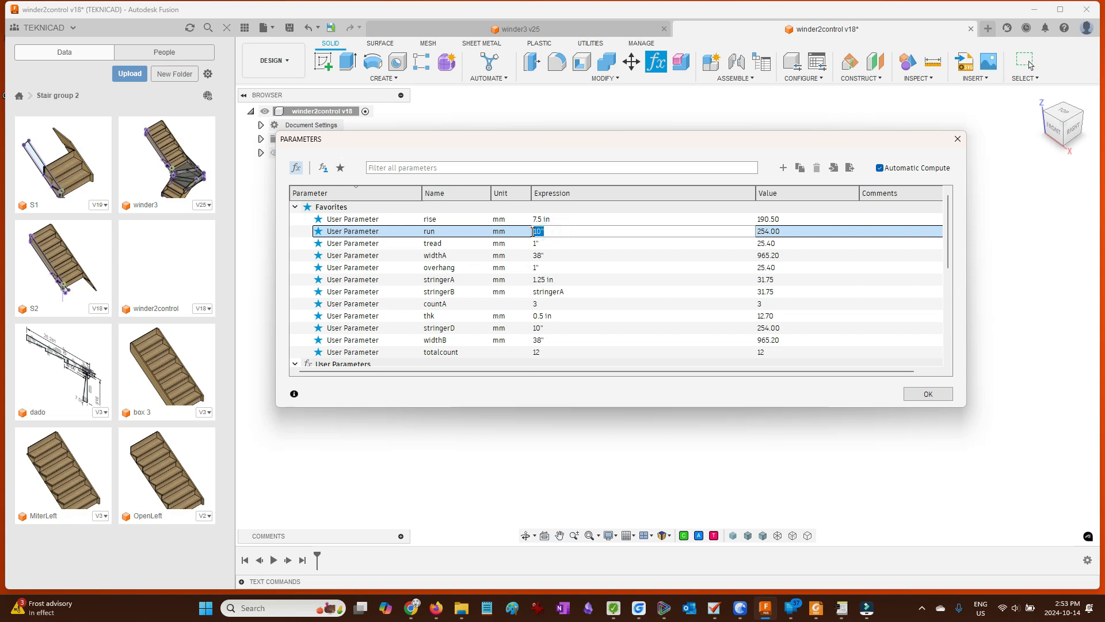
type("9\"")
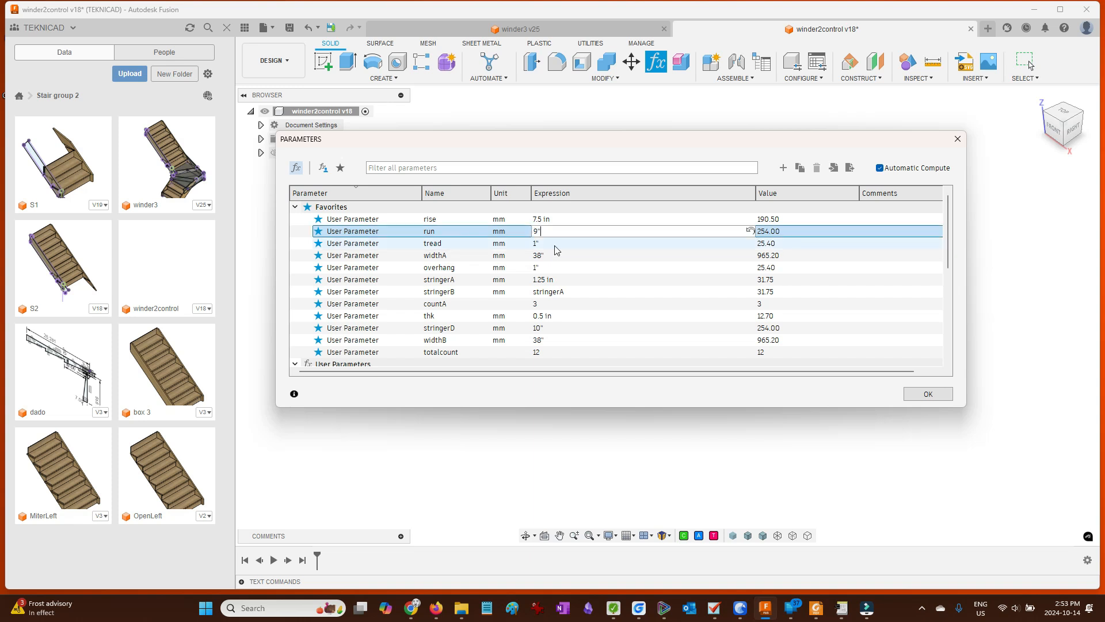
left_click(584, 243)
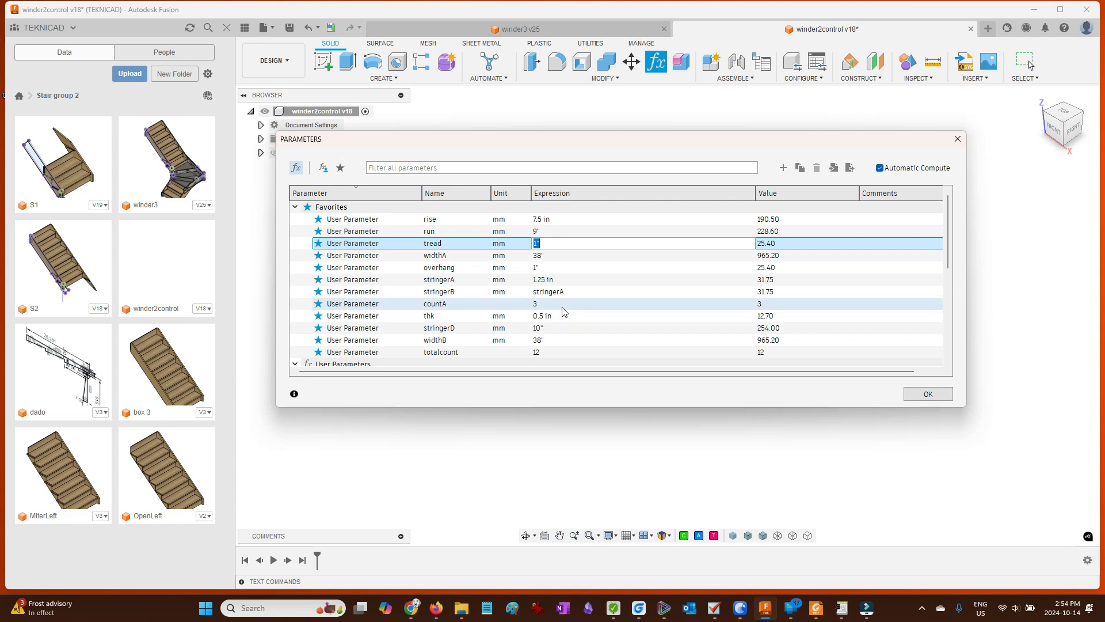
left_click(546, 353)
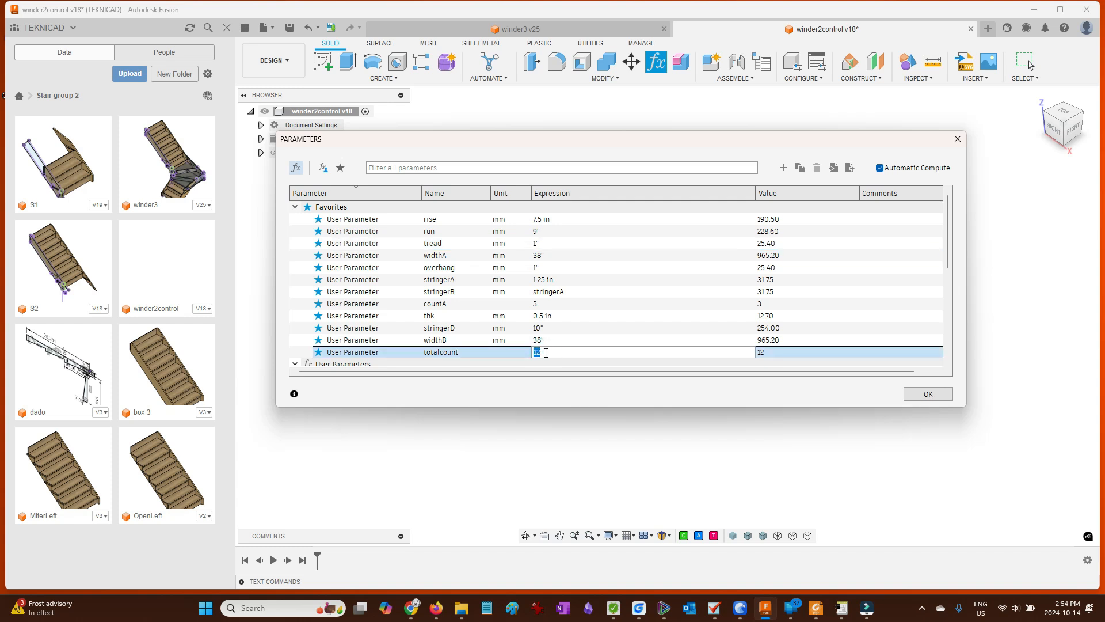
type("10")
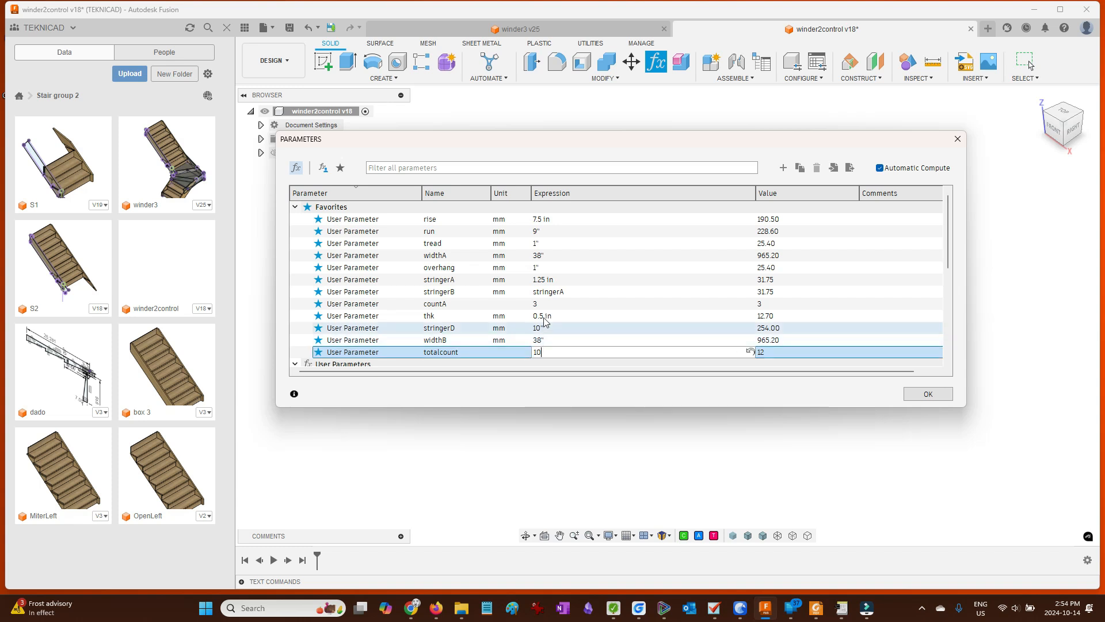
left_click_drag(543, 351, 538, 351)
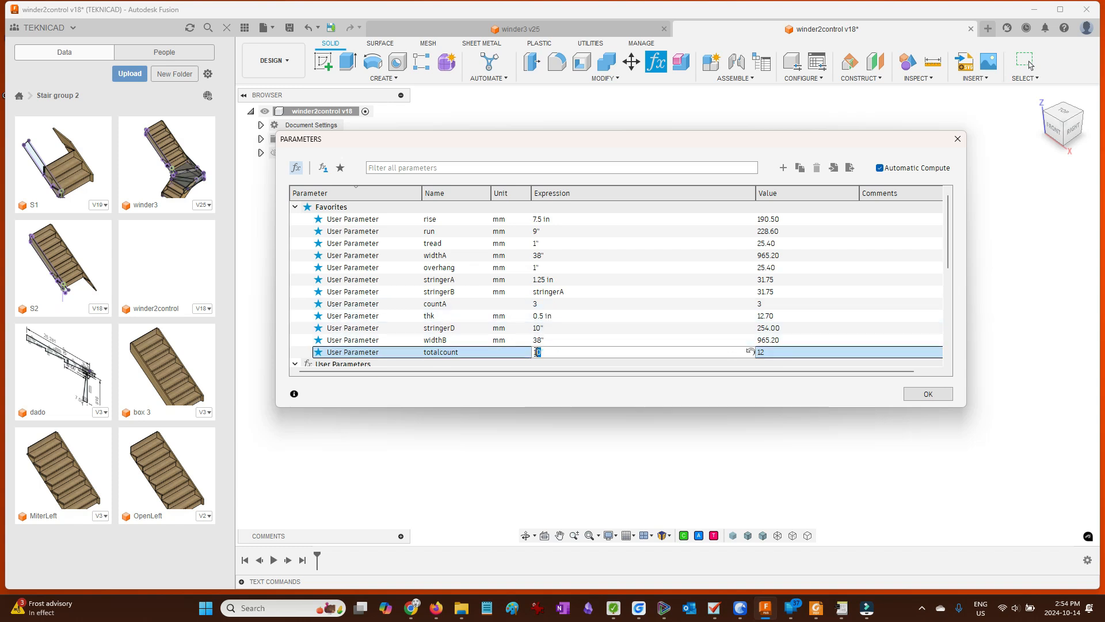
type("2")
- Set the countA parameter to 5, accept the parameters and save the design with the version description "User Saved"
left_click(551, 305)
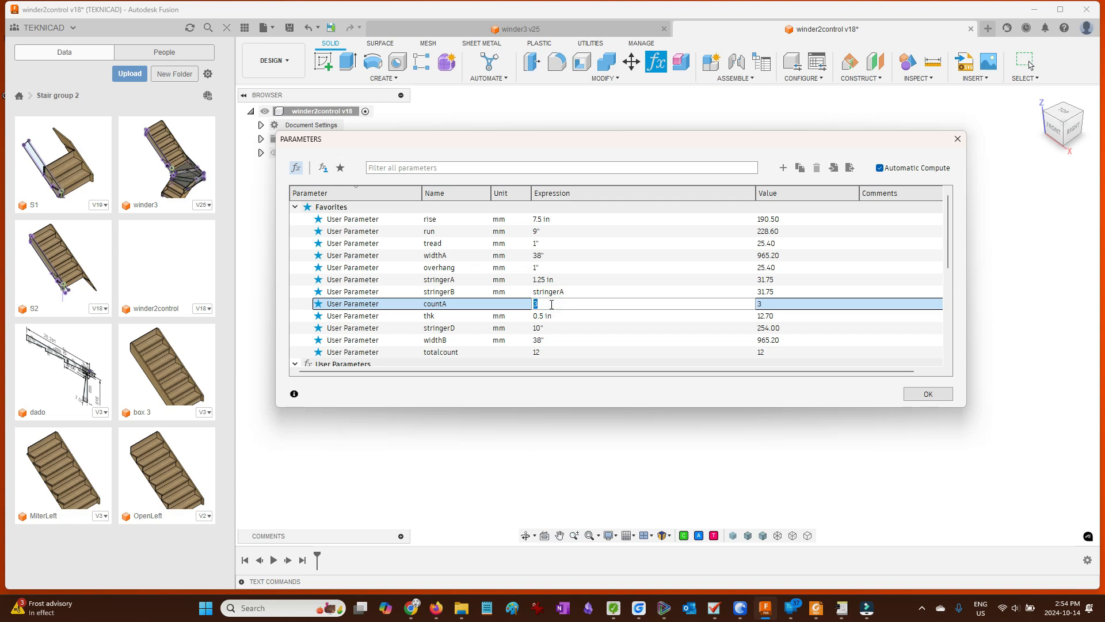
type("5")
left_click(928, 394)
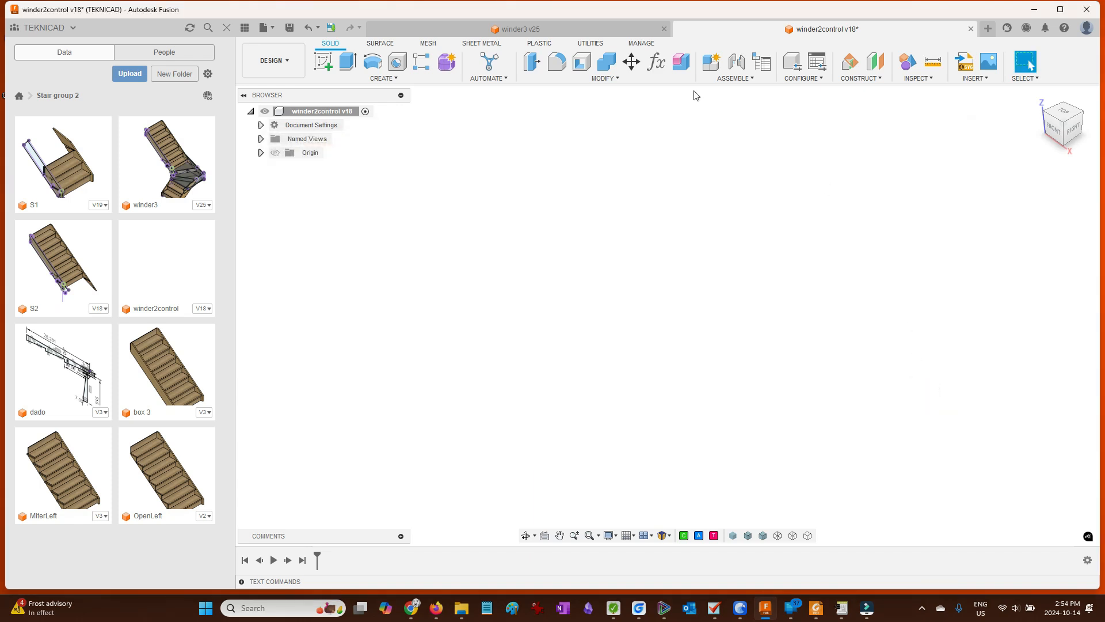
left_click(291, 27)
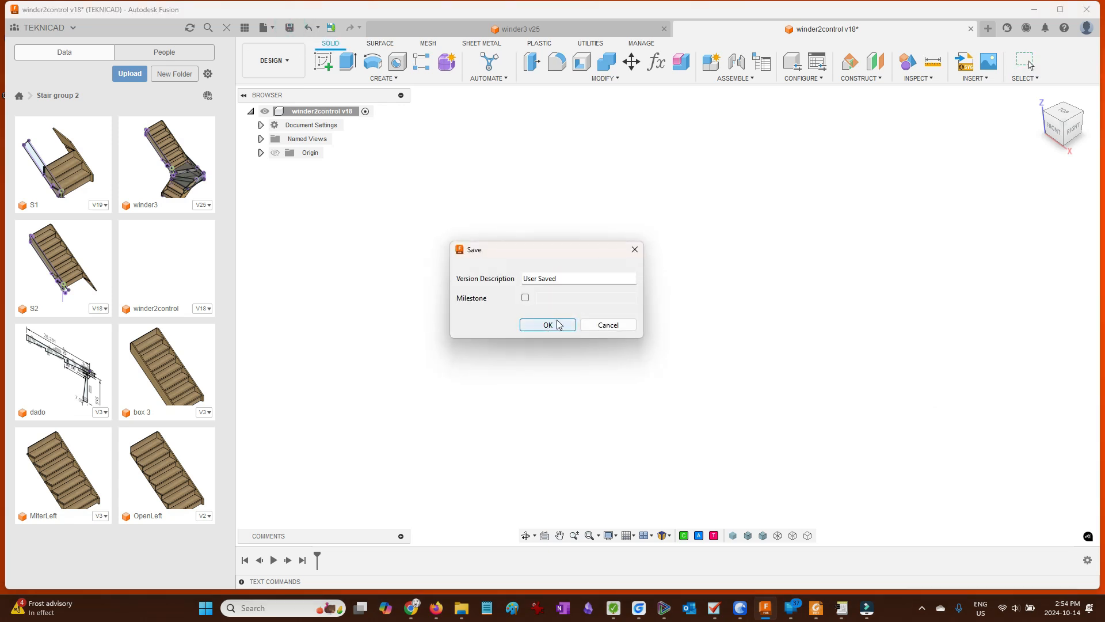
left_click(547, 325)
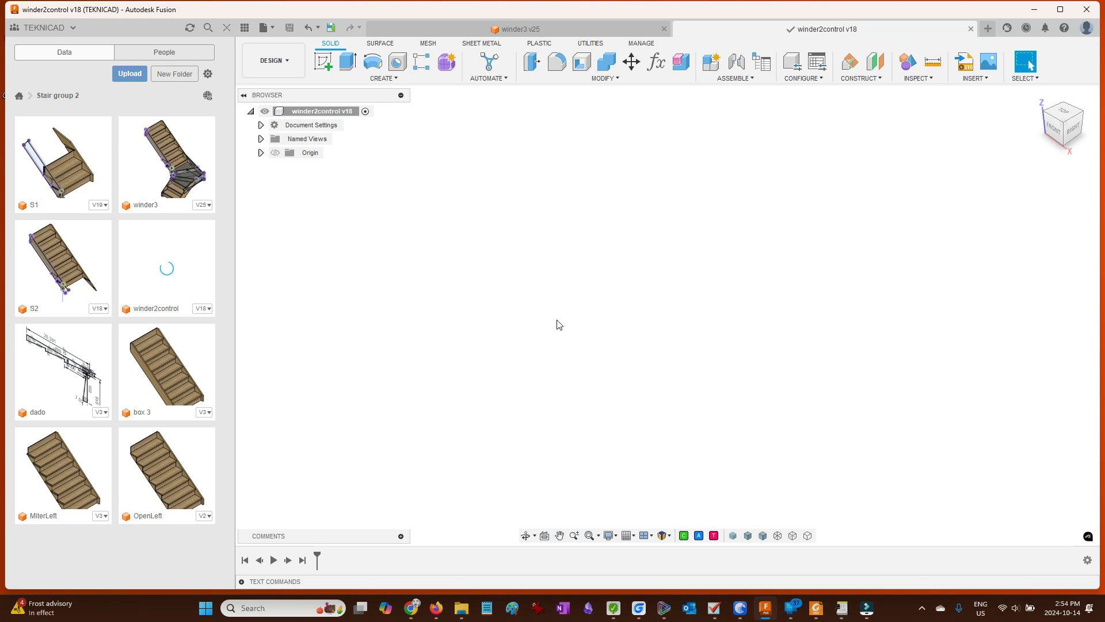
- Return to the winder3 design and update all its out-of-date references, including S1 and S2, to the latest versions
left_click(614, 29)
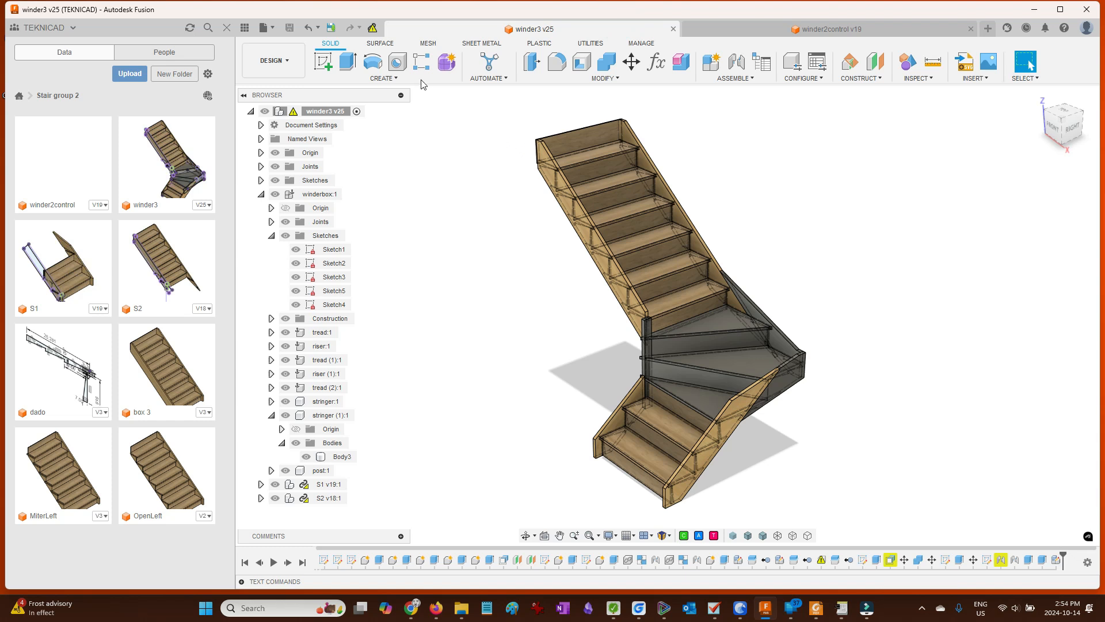
left_click(375, 28)
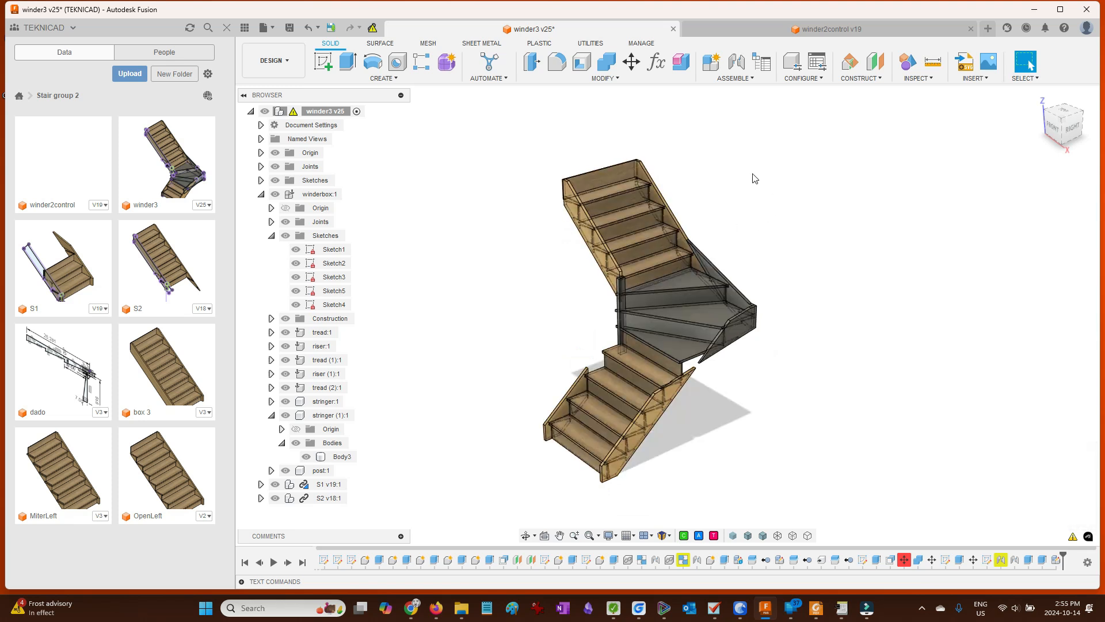
left_click(372, 32)
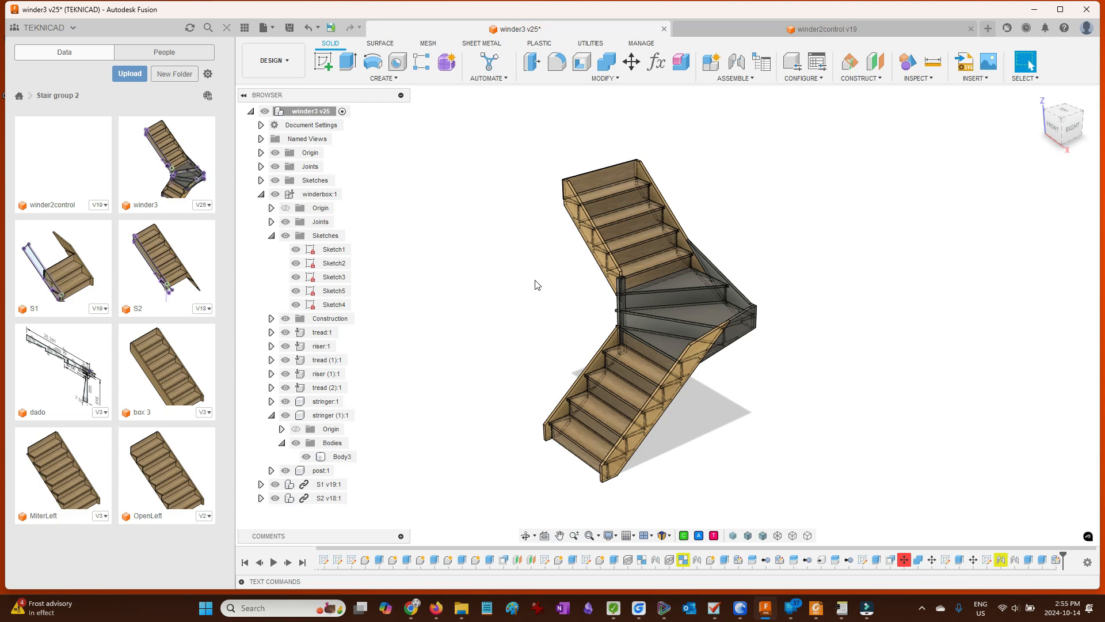
scroll(782, 412, "up", 4)
mouse_move(739, 385)
left_mouse_down()
mouse_move(661, 370)
mouse_move(774, 388)
mouse_move(758, 396)
left_mouse_up()
key("Escape")
scroll(709, 376, "up", 1)
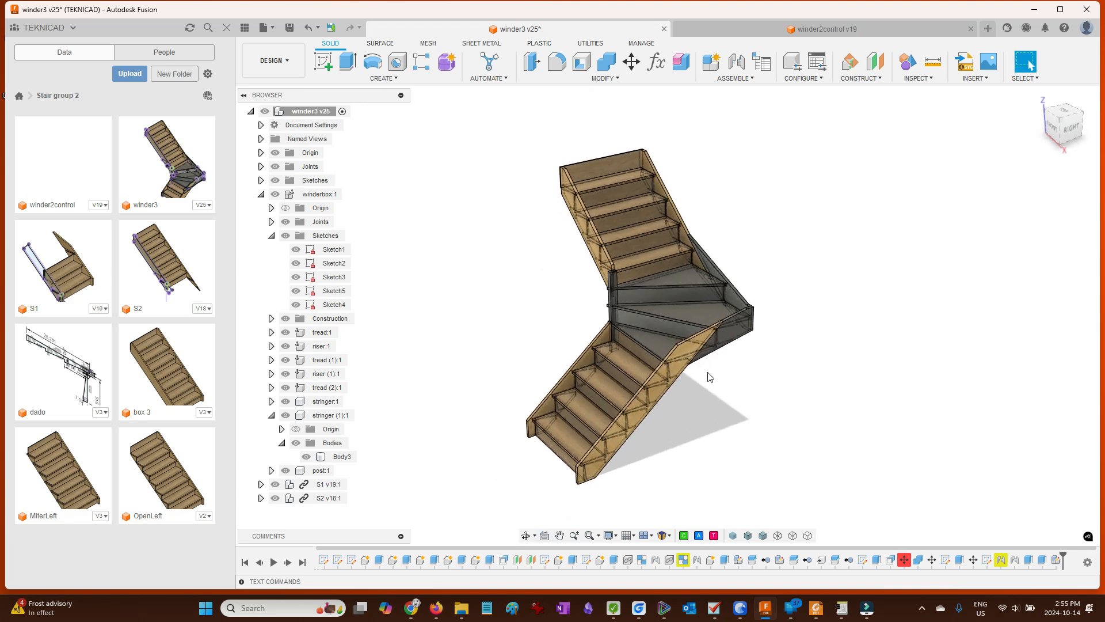
middle_click_drag(705, 378, 707, 389, "shift")
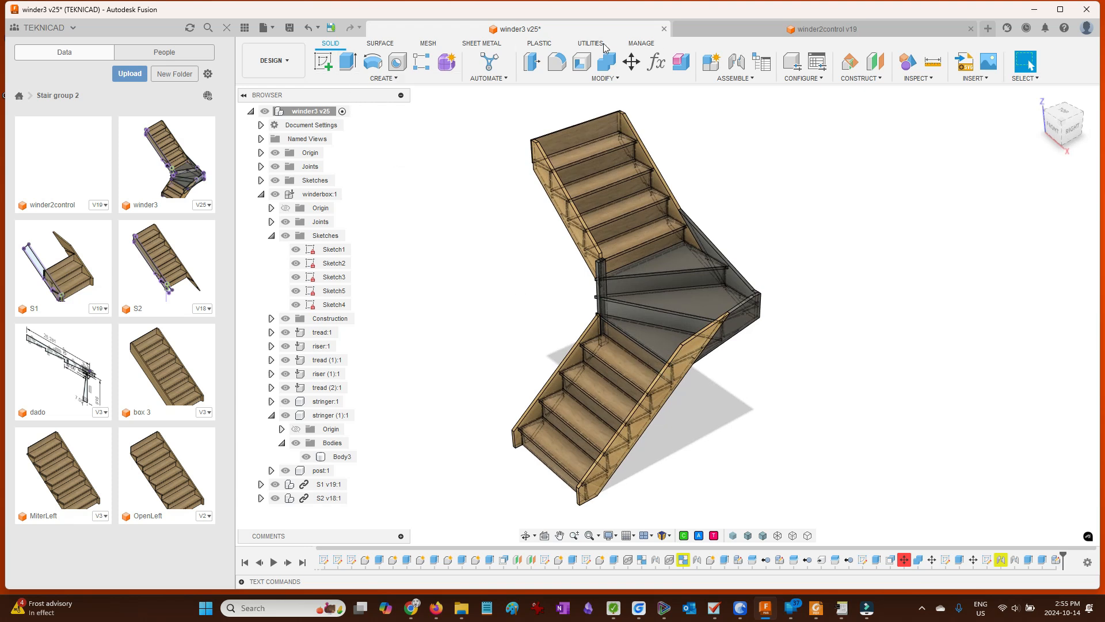
- Open the winder2control design's parameters and set both widthA and widthB to 40 inches
left_click(756, 29)
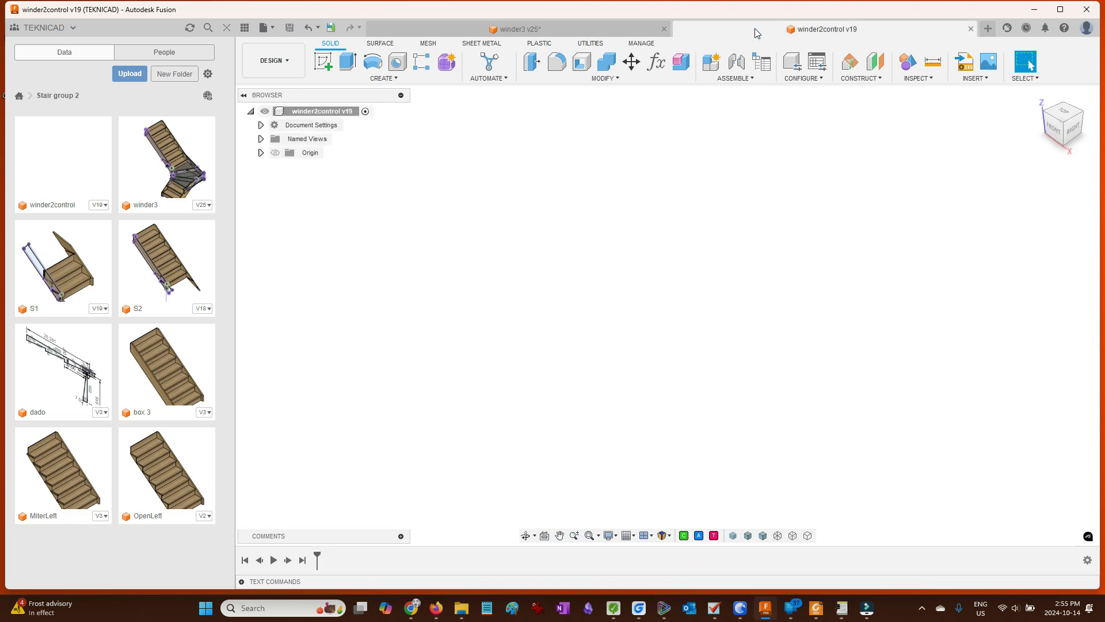
left_click(657, 64)
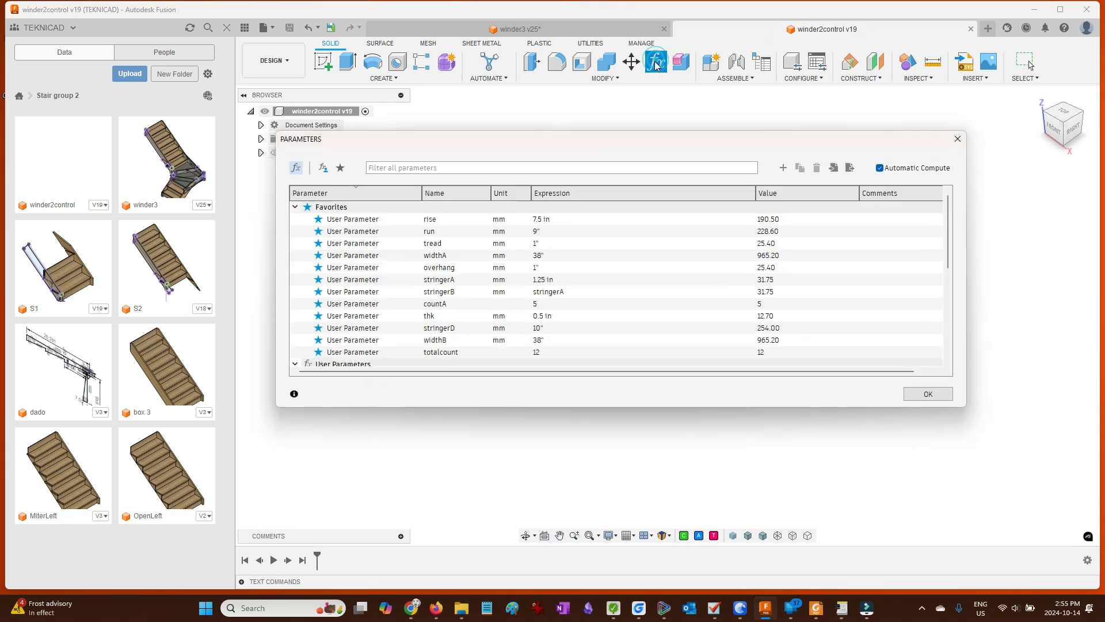
left_click(553, 255)
type("40\"")
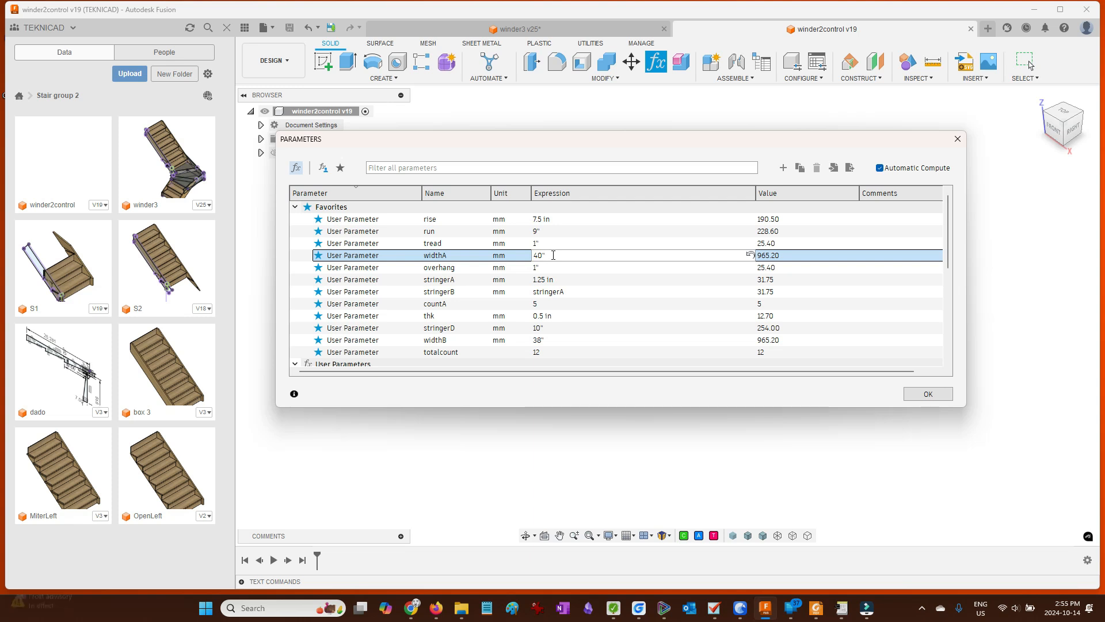
left_click(549, 340)
type("40")
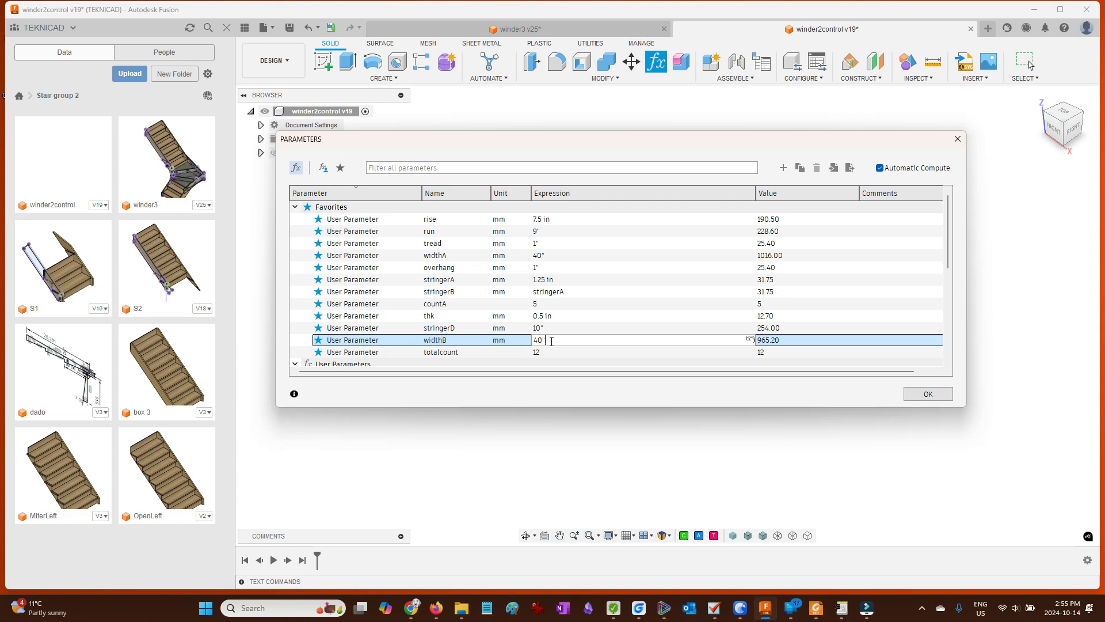
- Set the run parameter to 10 inches, tread to 1.5 inches and rise to 7.25 inches
left_click(554, 232)
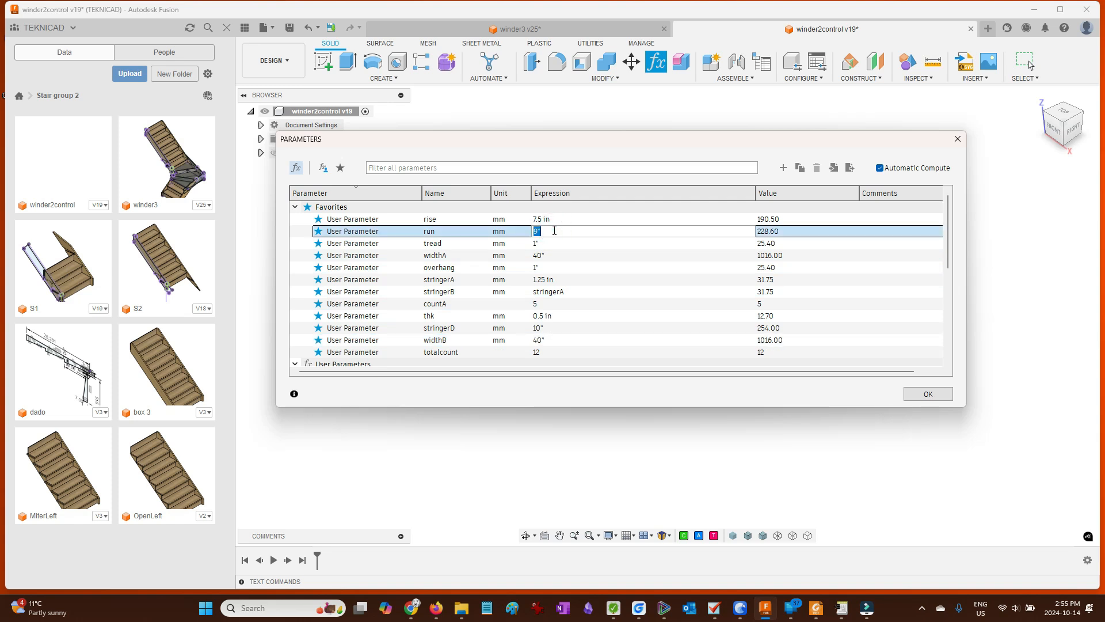
type("10")
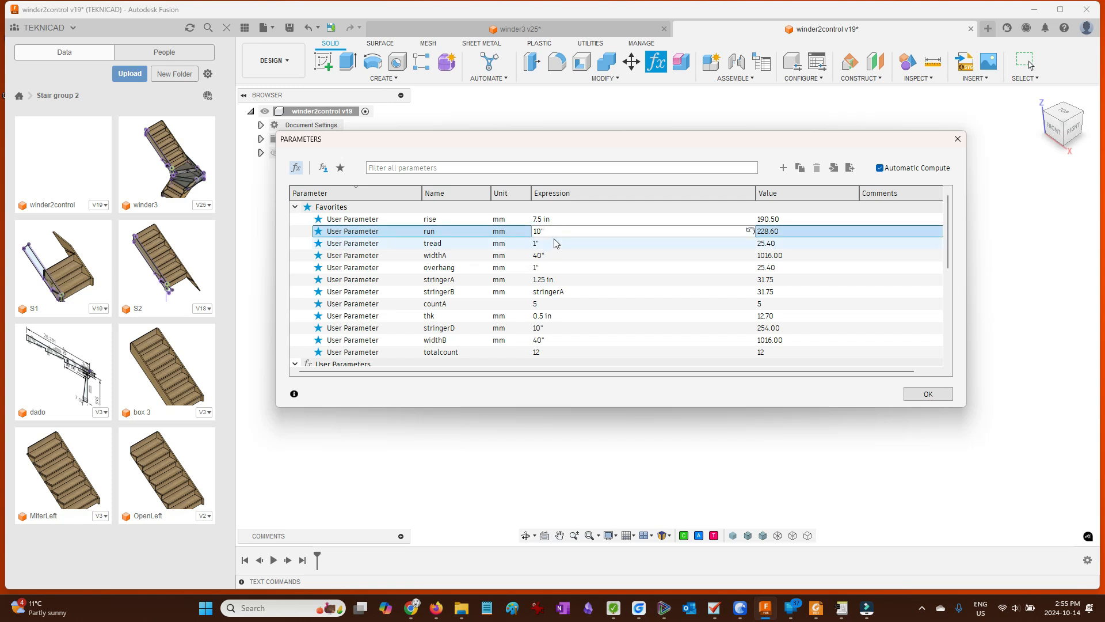
left_click(554, 238)
type("1")
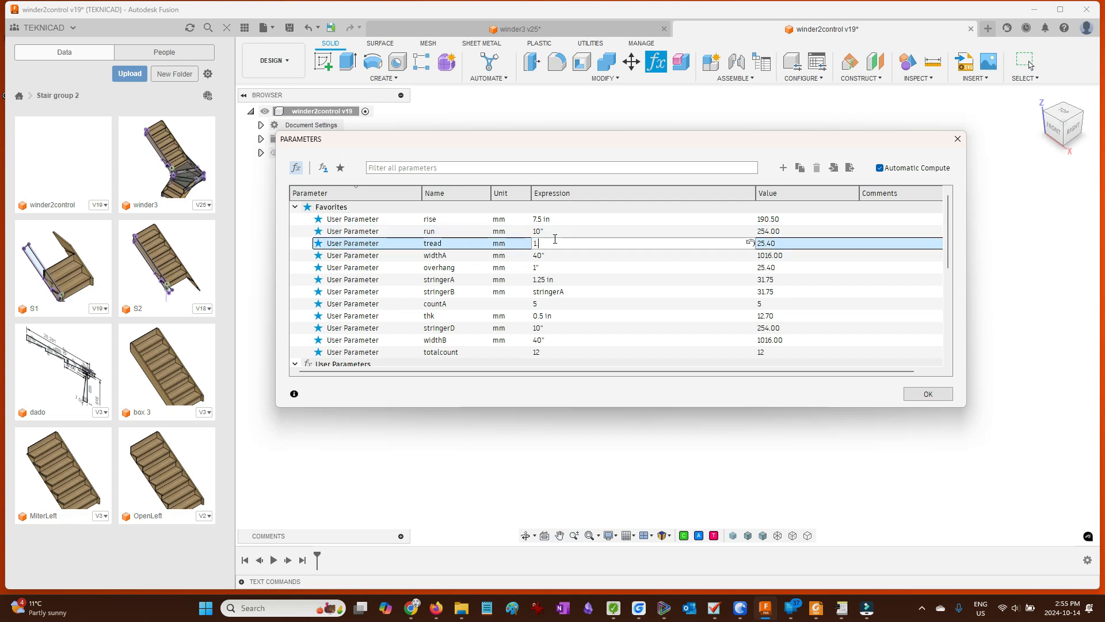
type(".5\"")
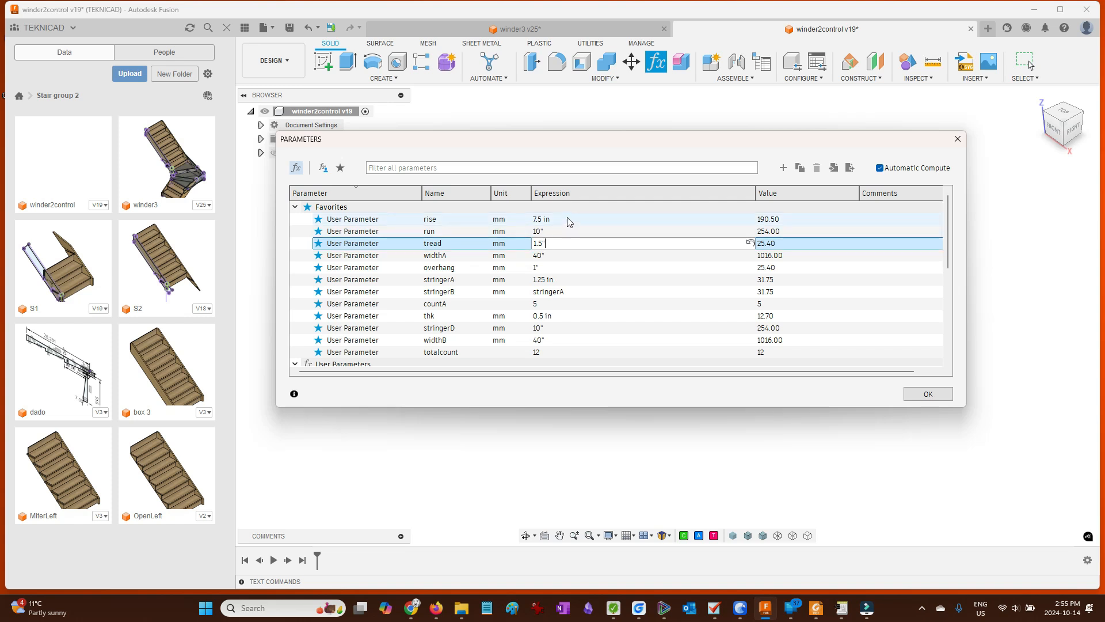
left_click(566, 219)
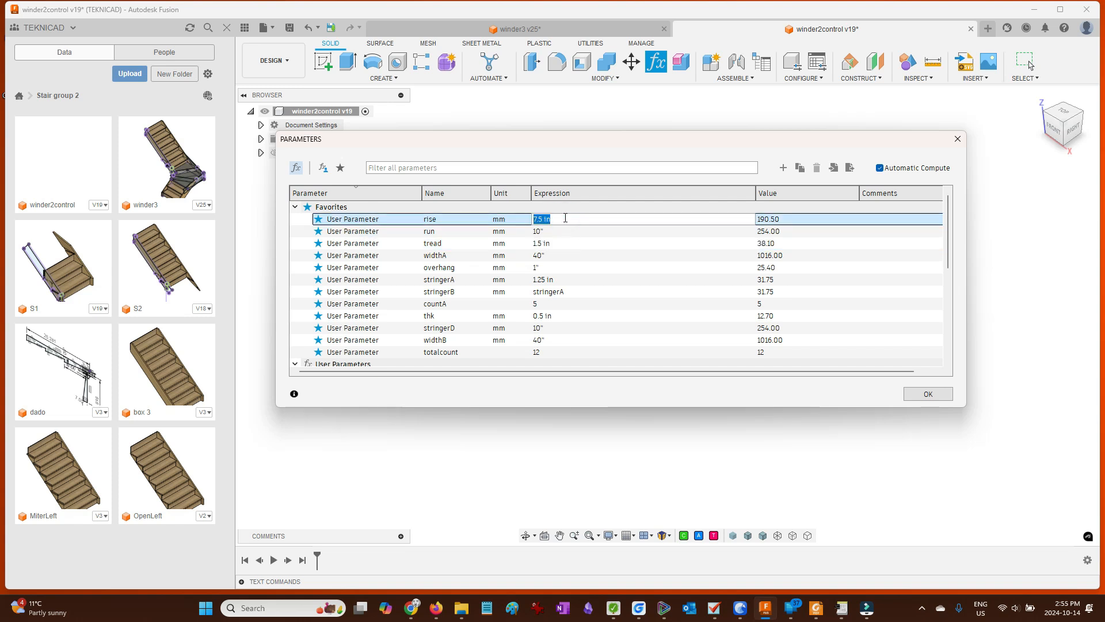
type("7")
type(".25\"")
key("Return")
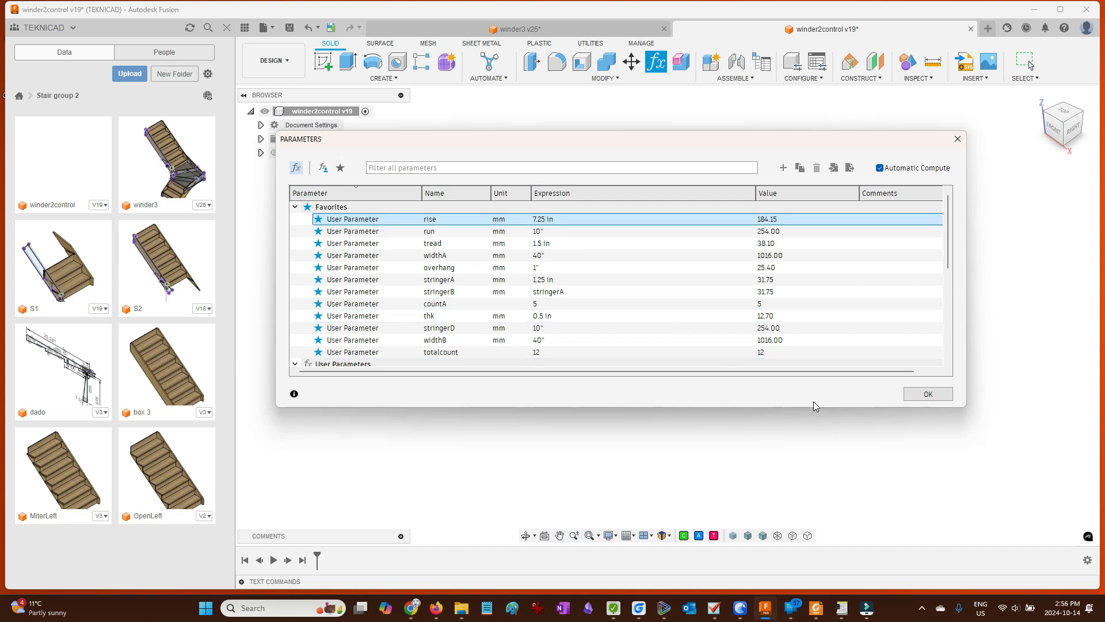
- Accept the parameters and save winder2control with the version description "User Saved"
left_click(928, 394)
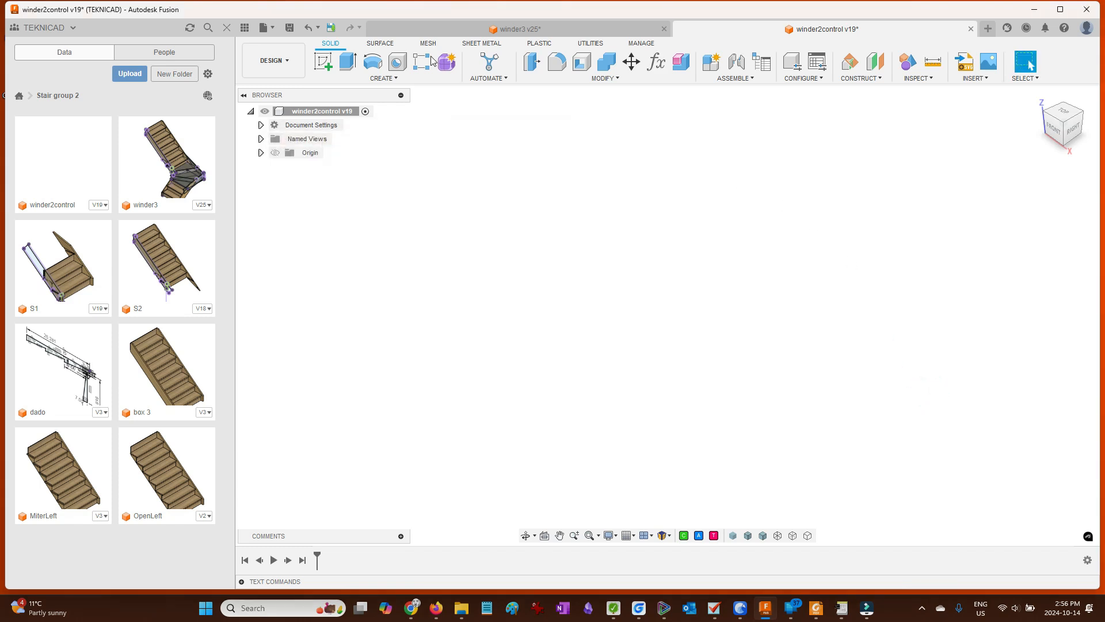
left_click(296, 31)
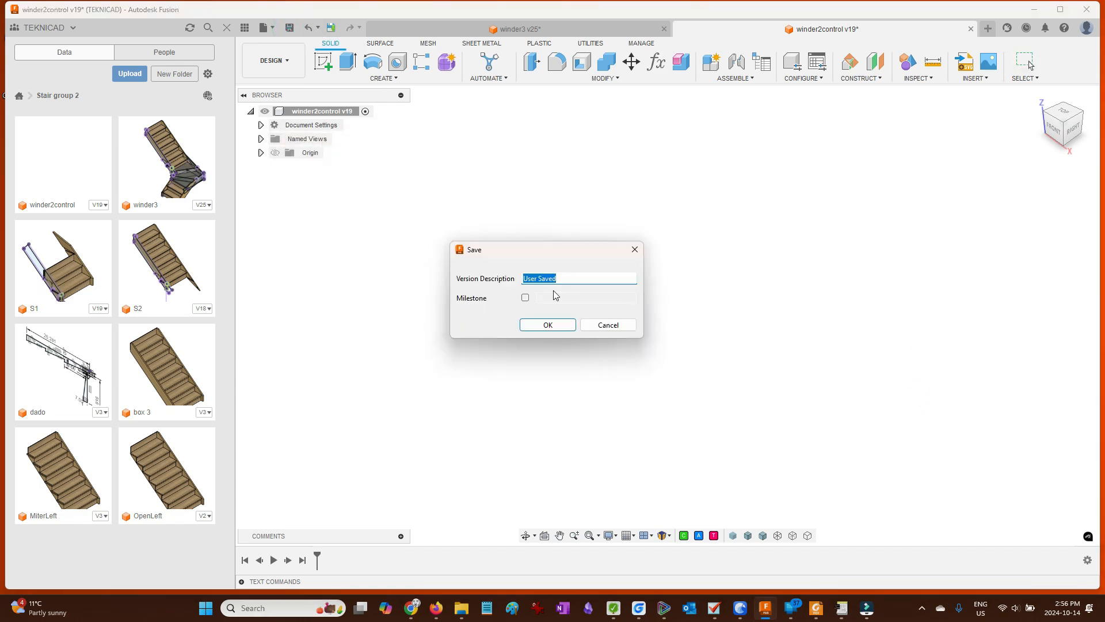
key("Return")
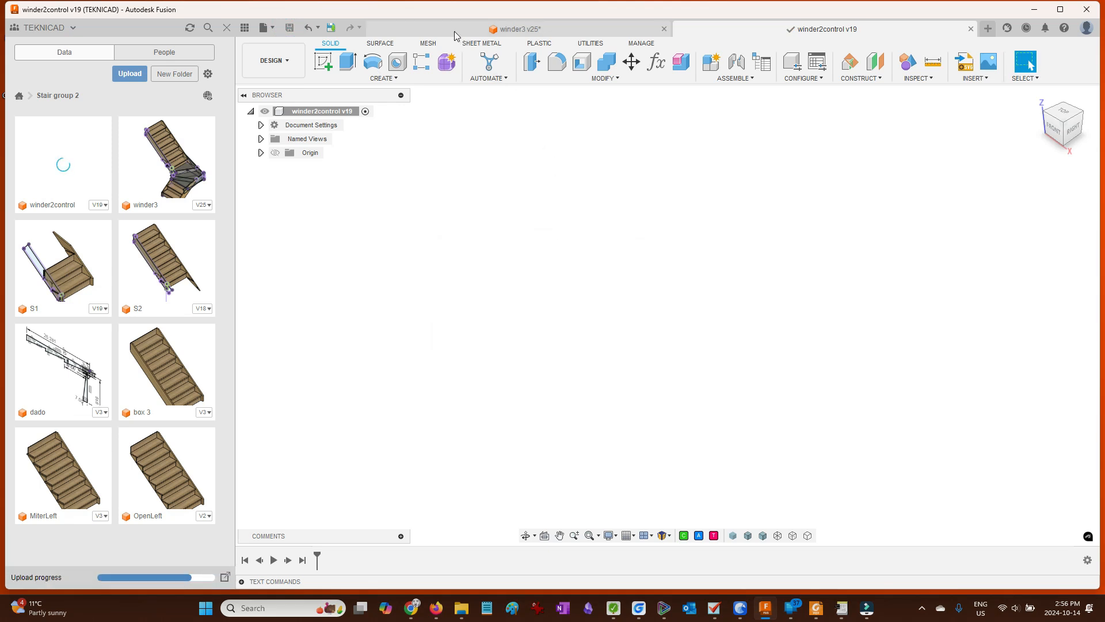
- Return to the winder3 design and update all its out-of-date references to the latest versions
left_click(454, 27)
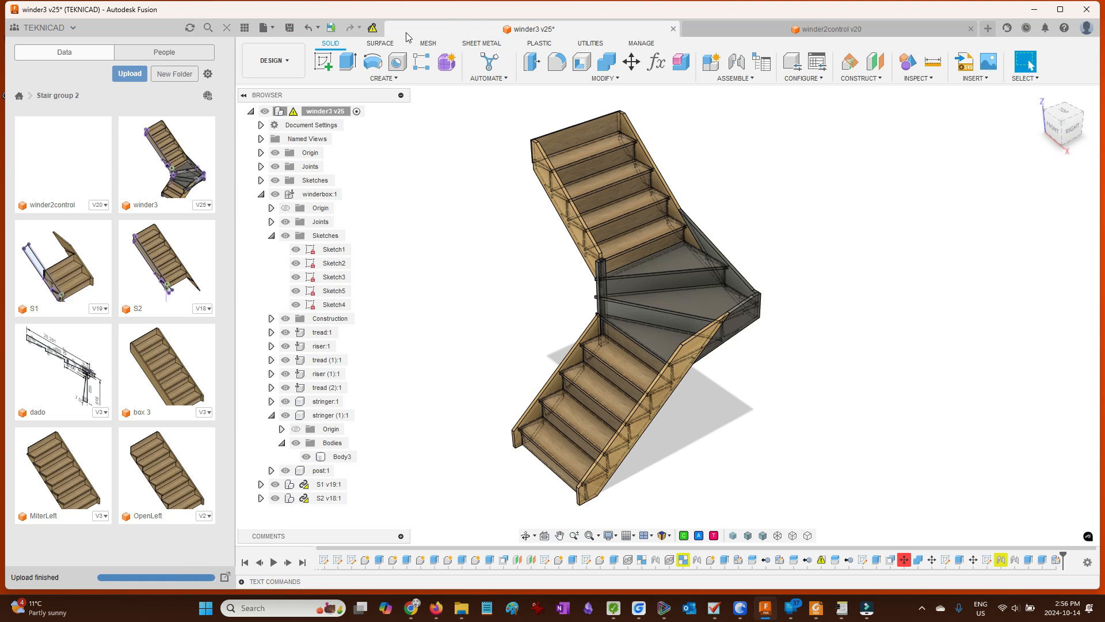
left_click(373, 28)
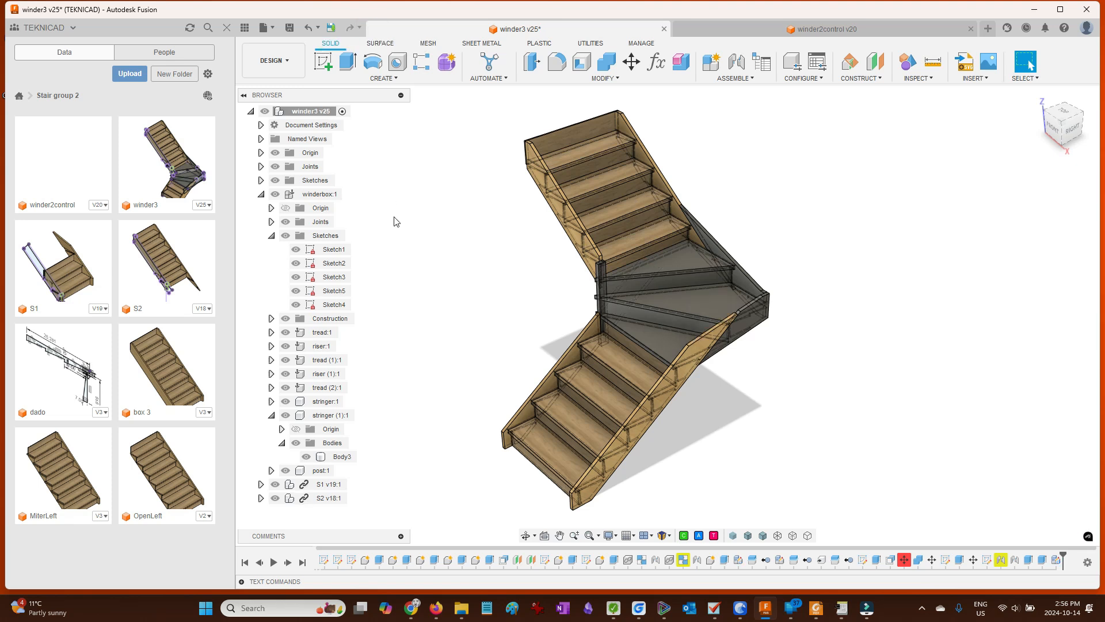
mouse_move(827, 367)
middle_mouse_down("shift")
mouse_move(758, 328)
mouse_move(853, 364)
mouse_move(837, 369)
middle_mouse_up("shift")
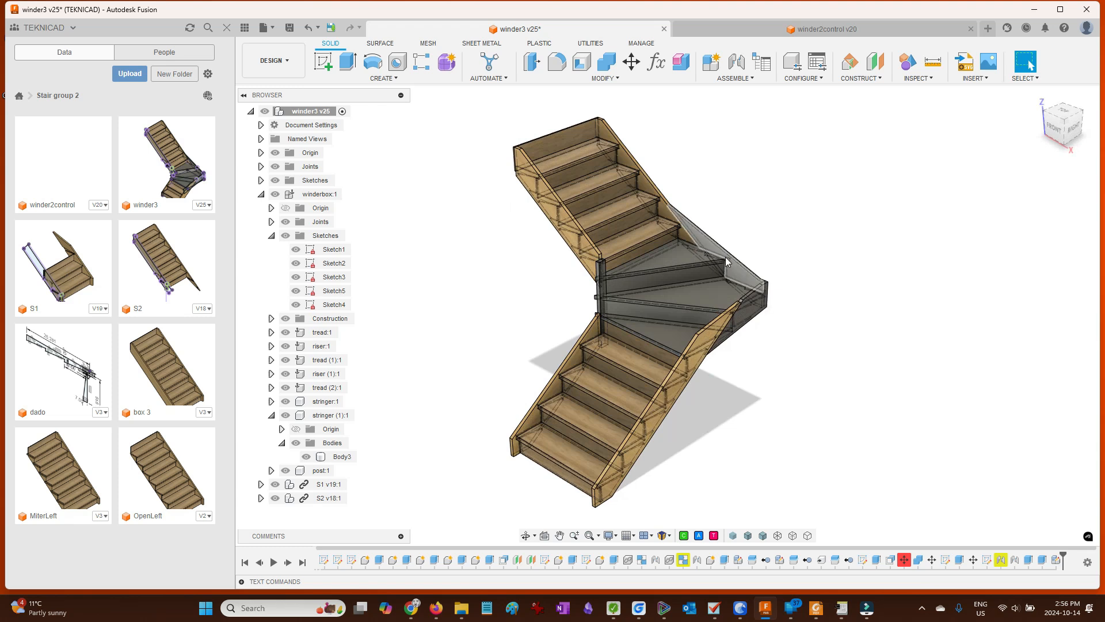
- Examine the joint where the lower flight's outer stringer meets the winder box stringer
scroll(726, 260, "up", 10)
middle_click_drag(738, 320, 656, 326, "shift")
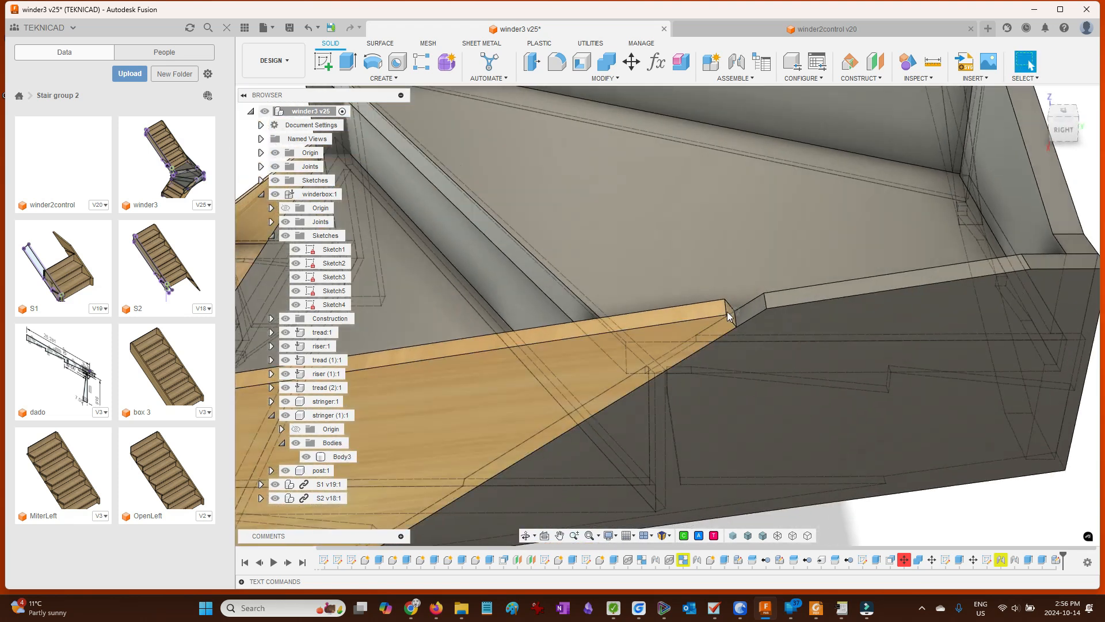
middle_click_drag(726, 314, 724, 326, "shift")
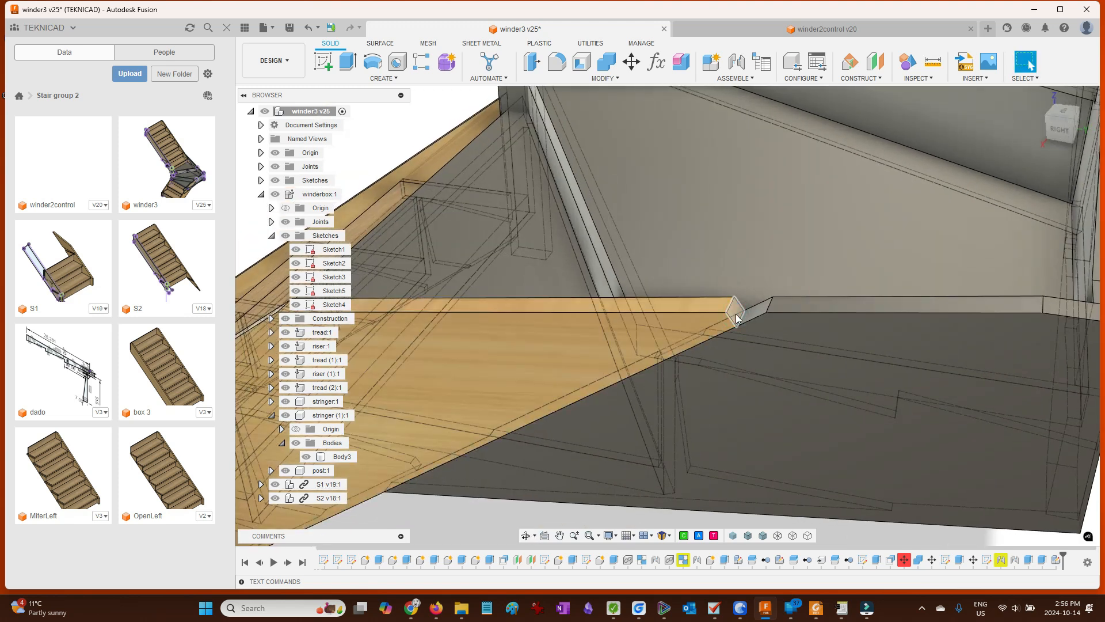
scroll(736, 306, "up", 10)
left_click(736, 310)
key("Escape")
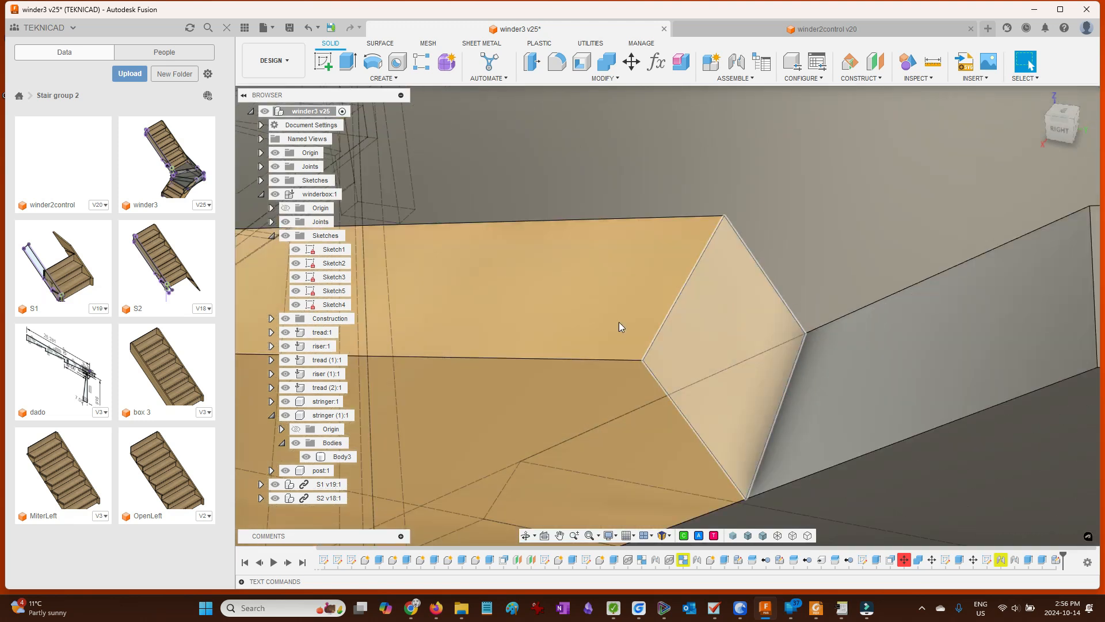
scroll(620, 324, "down", 10)
mouse_move(614, 350)
middle_mouse_down("shift")
mouse_move(676, 353)
mouse_move(592, 348)
middle_mouse_up("shift")
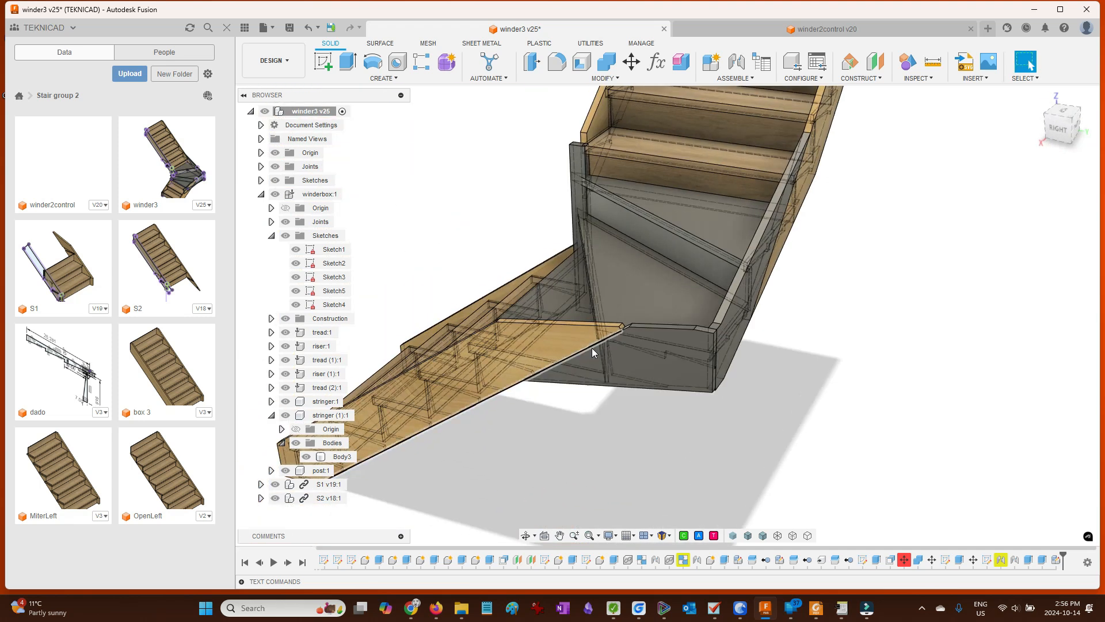
scroll(592, 348, "up", 5)
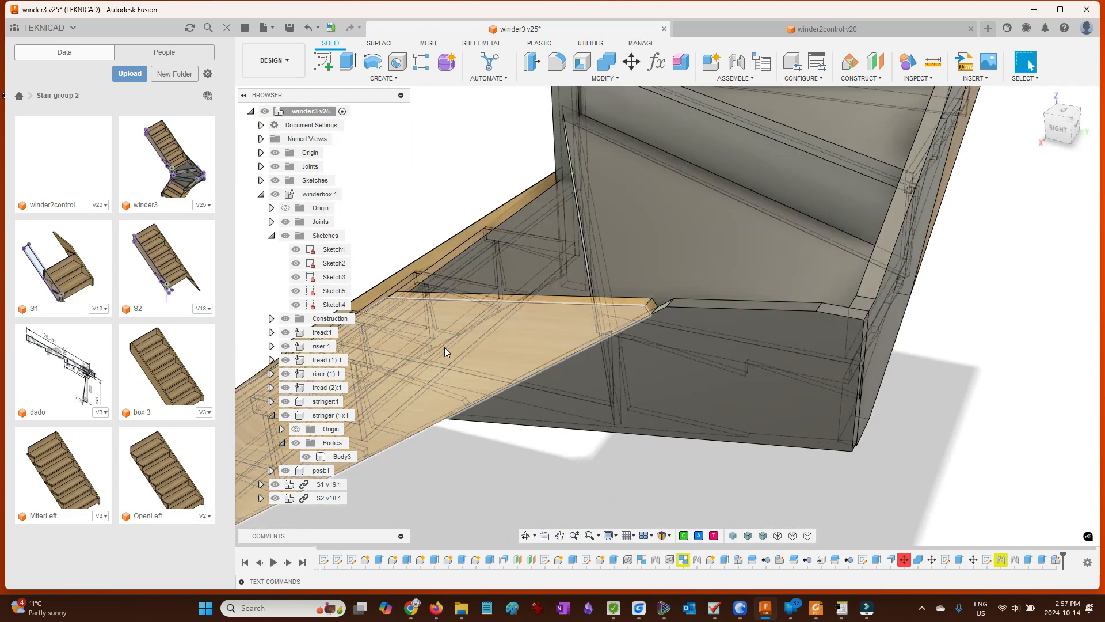
left_click(325, 485)
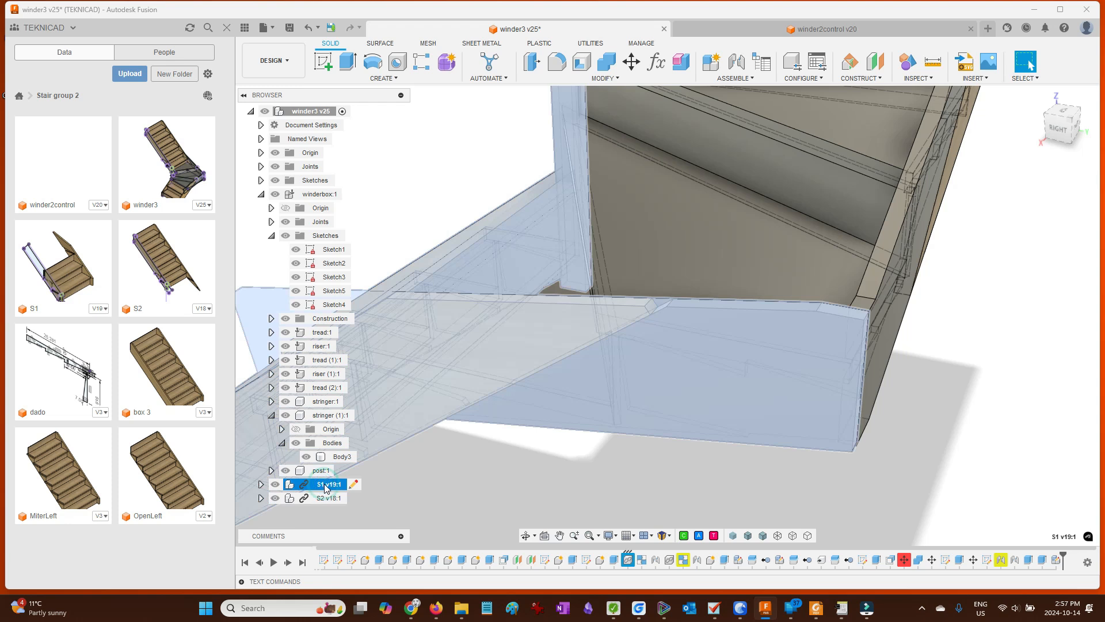
left_click(352, 484)
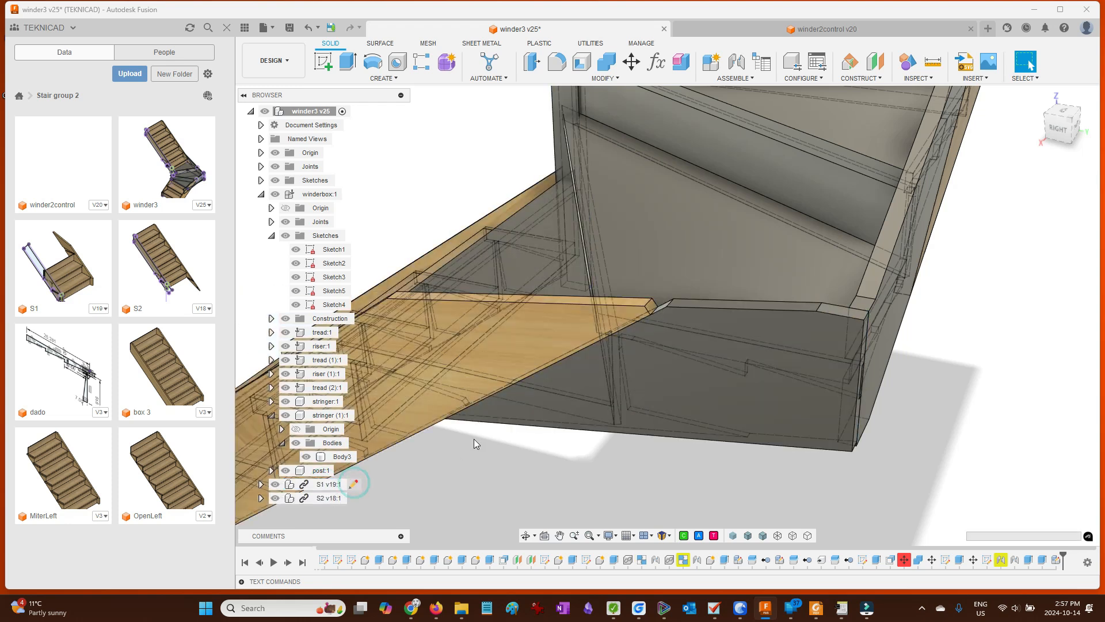
scroll(660, 333, "up", 5)
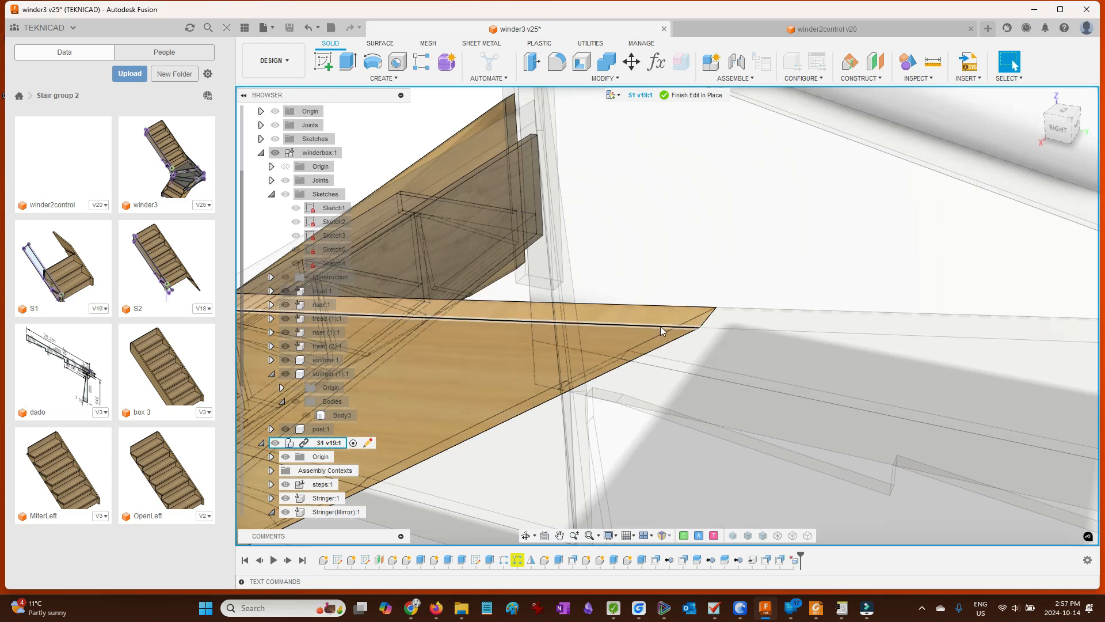
left_click(679, 97)
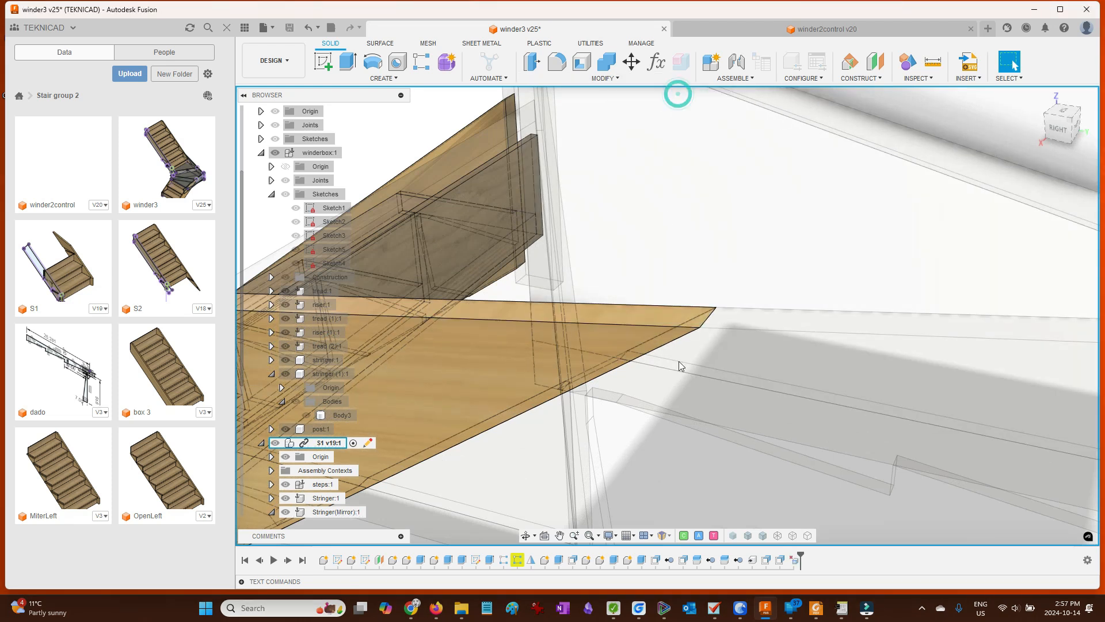
- Examine the underside of the winder box, checking how the treads, risers and their grooves meet the outer stringers
scroll(676, 384, "down", 3)
scroll(677, 385, "down", 3)
middle_click_drag(677, 384, 743, 361, "shift")
scroll(743, 365, "down", 3)
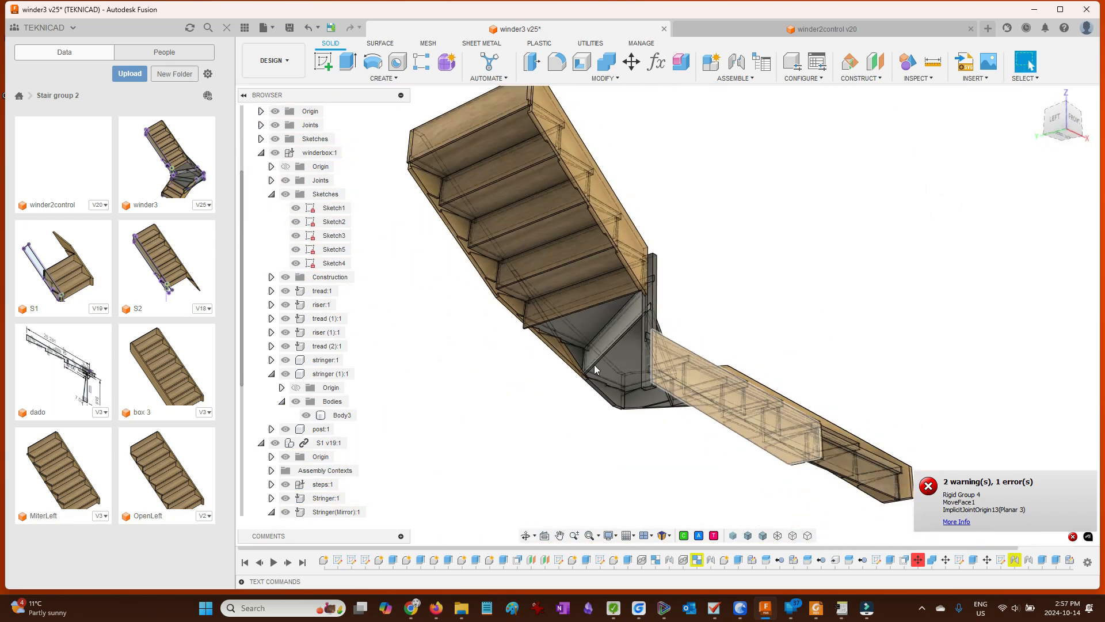
scroll(581, 367, "up", 5)
middle_click_drag(628, 345, 626, 356, "shift")
left_click(627, 354)
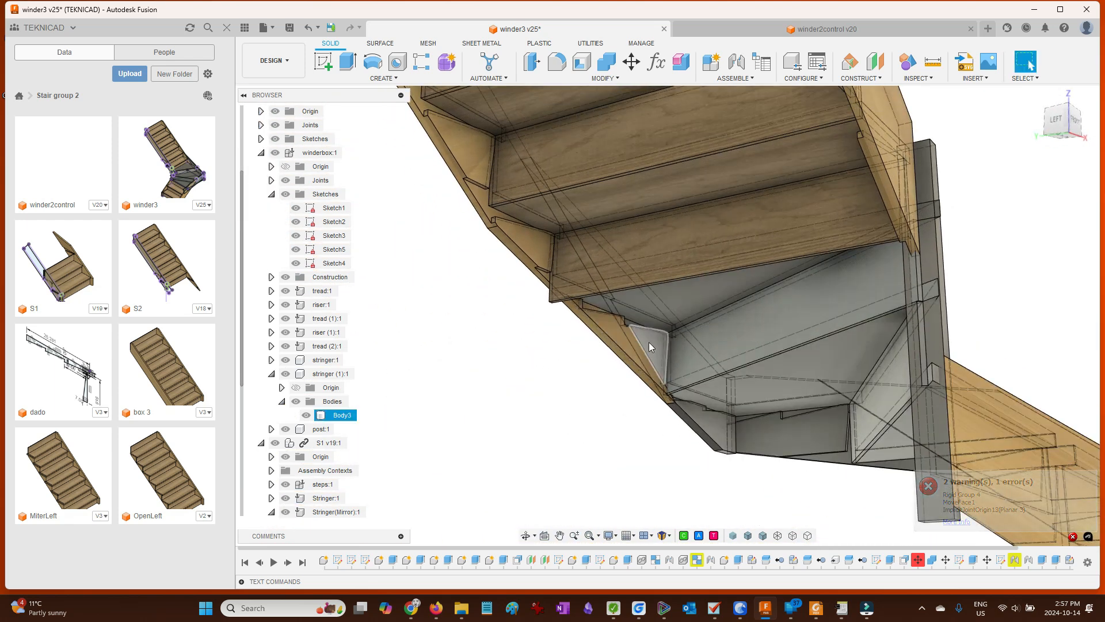
scroll(720, 417, "up", 3)
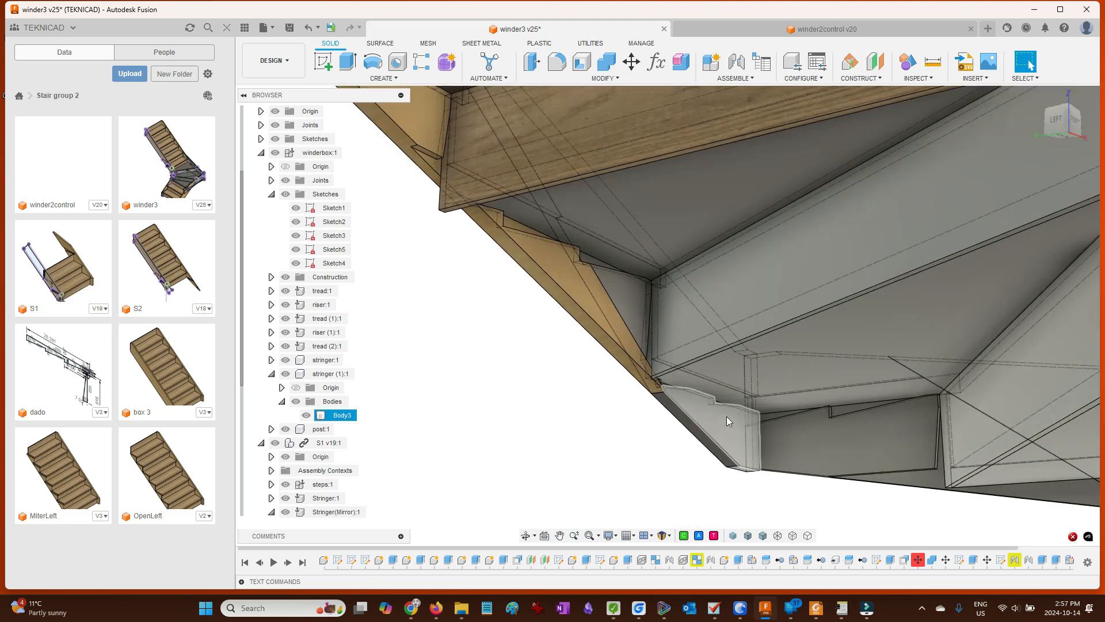
scroll(726, 418, "up", 3)
middle_click_drag(727, 419, 697, 406, "shift")
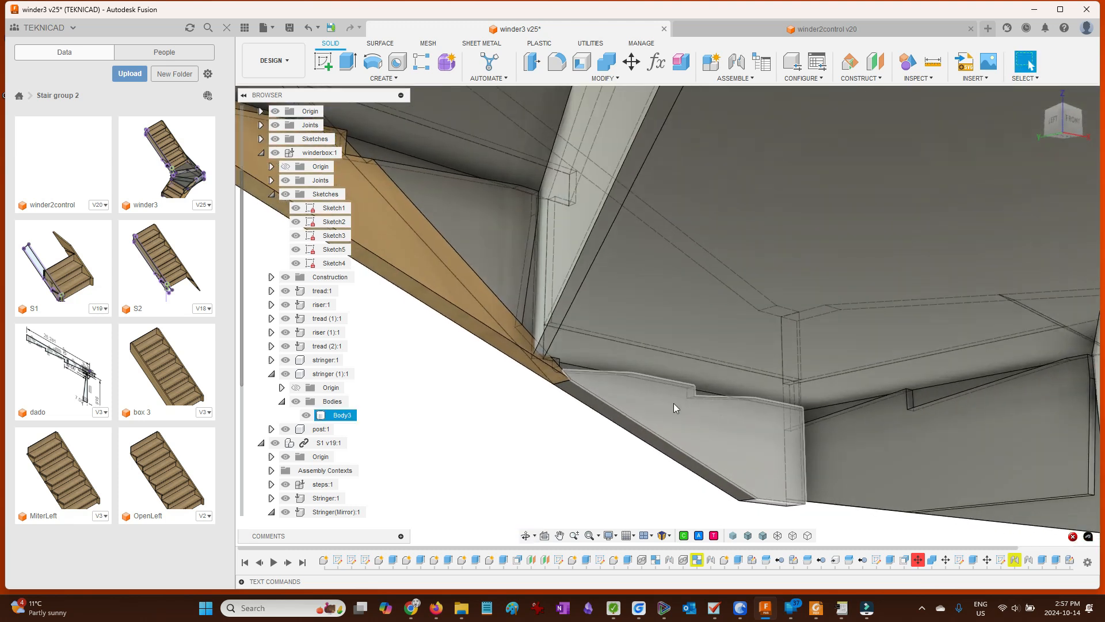
scroll(714, 398, "up", 3)
scroll(708, 400, "down", 2)
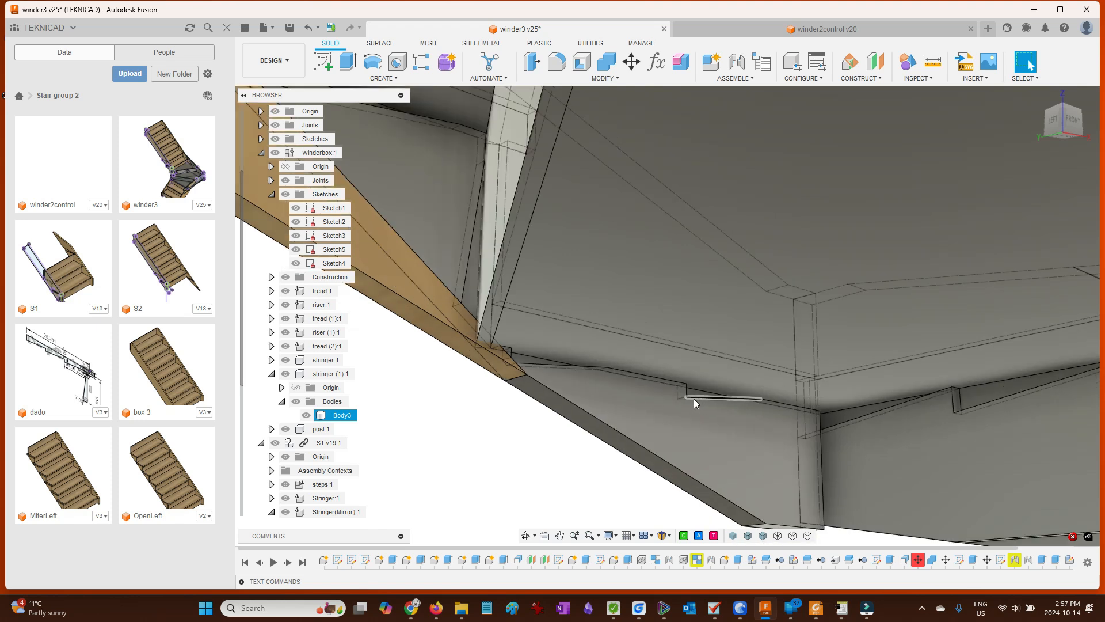
scroll(690, 402, "down", 5)
middle_click_drag(708, 415, 753, 438, "shift")
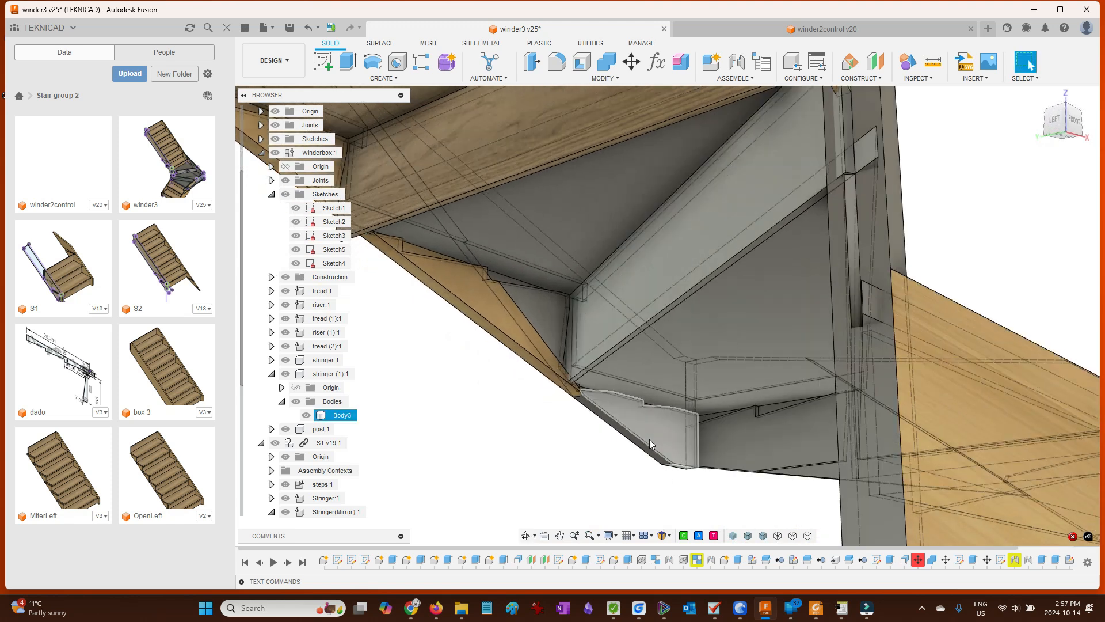
scroll(633, 414, "up", 3)
middle_click_drag(606, 399, 616, 402, "shift")
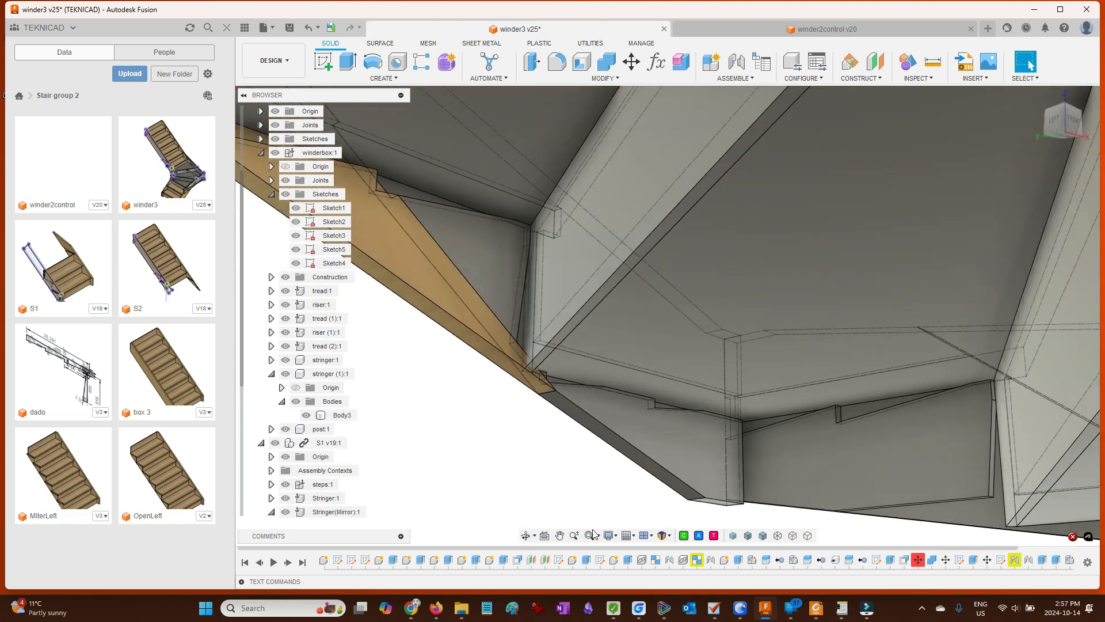
- Display the assembly's sketches and open the sketch containing the groove outline near the winder stringer's lower edge for editing
left_click(600, 561)
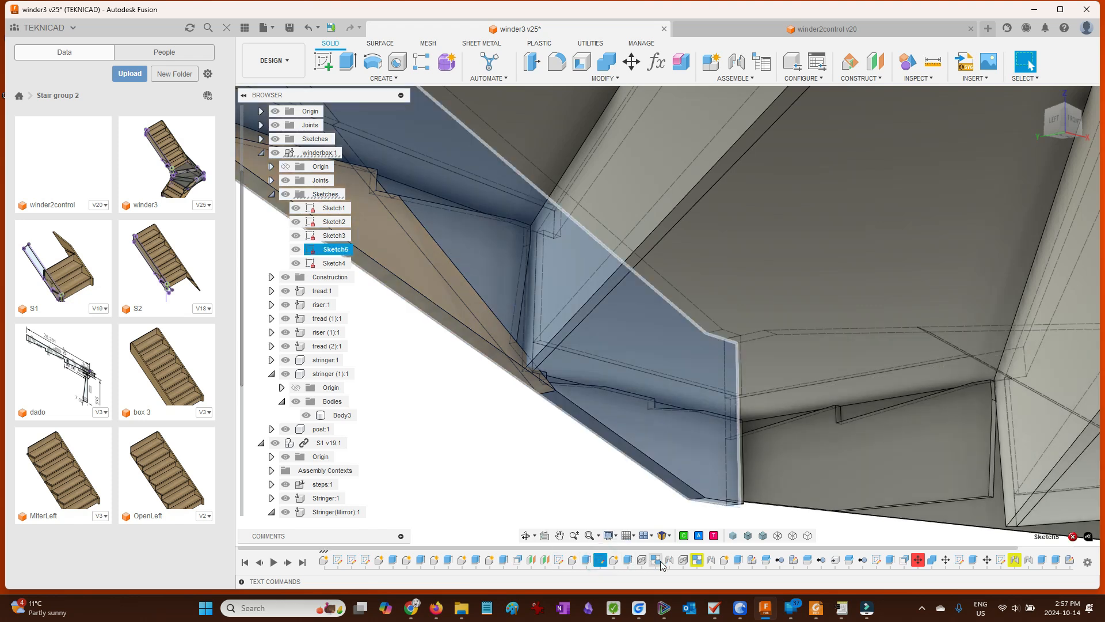
left_click(533, 475)
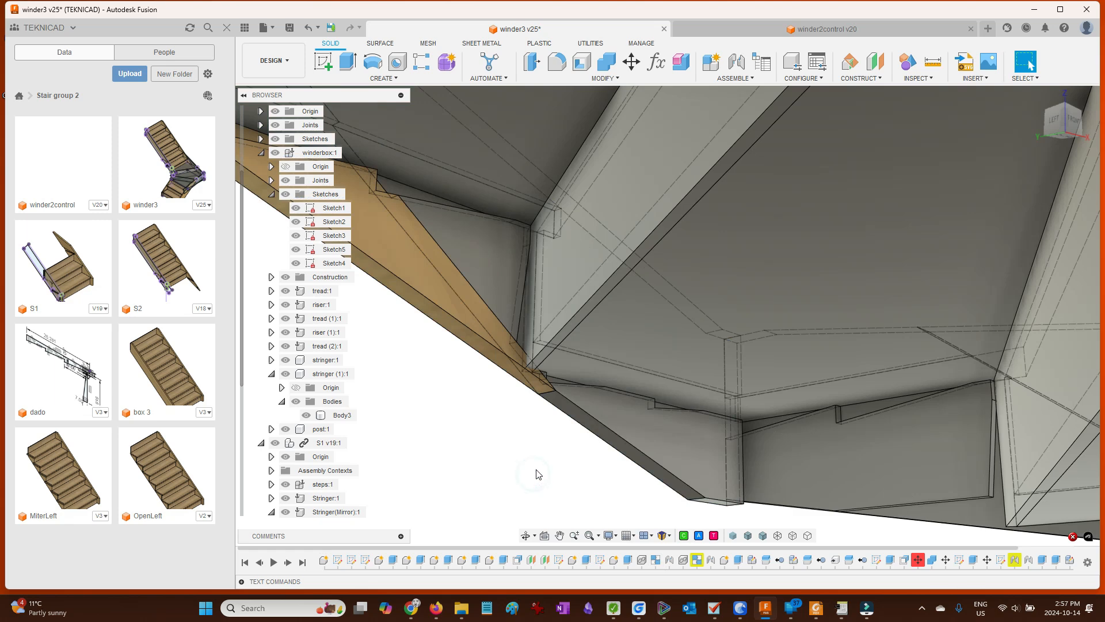
left_click(600, 561)
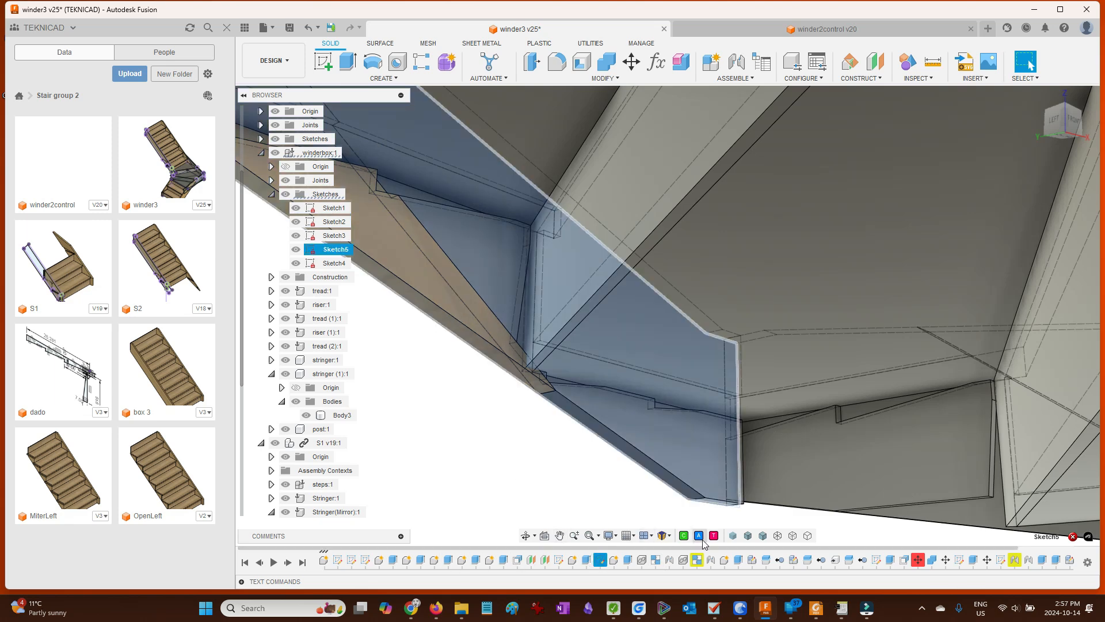
scroll(633, 368, "down", 5)
left_click(610, 536)
scroll(650, 368, "up", 5)
middle_click_drag(581, 368, 539, 348, "shift")
left_click(537, 349)
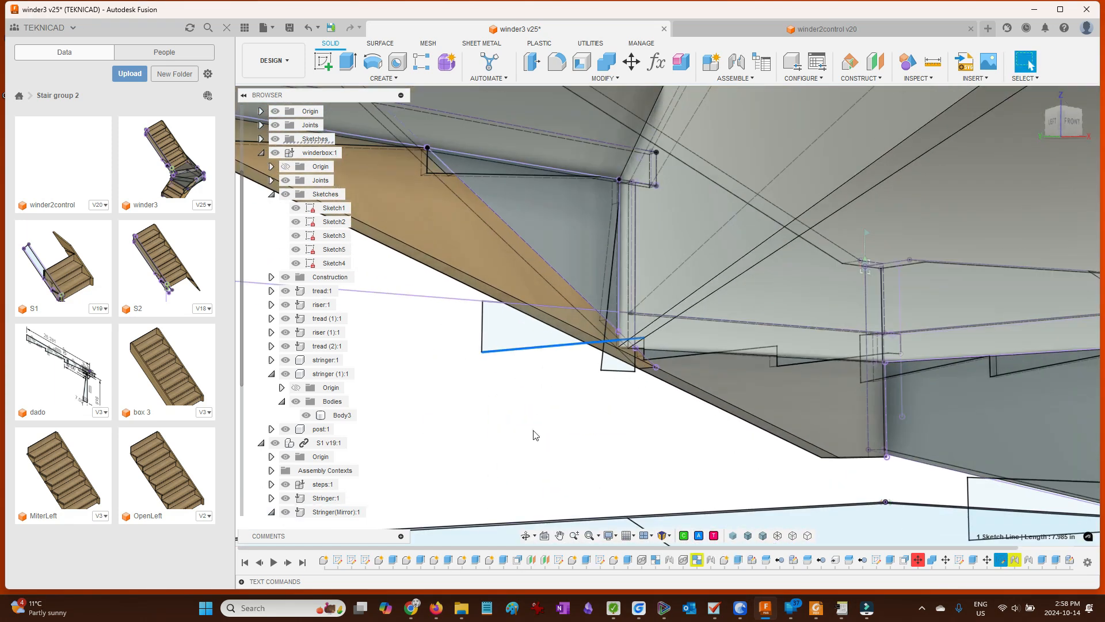
double_click(1000, 560)
- Isolate the stringer (1):1 component of the winderbox while the groove sketch is open
scroll(666, 377, "down", 5)
middle_click_drag(666, 377, 597, 461, "shift")
scroll(472, 294, "up", 6)
middle_click_drag(472, 295, 550, 279, "shift")
left_click(551, 278)
scroll(717, 248, "up", 3)
left_click(717, 246)
scroll(739, 259, "down", 4)
left_click(496, 282)
right_click(329, 360)
- Show the sketches in the active component and set the isolated stringer to the front view
left_click(716, 534)
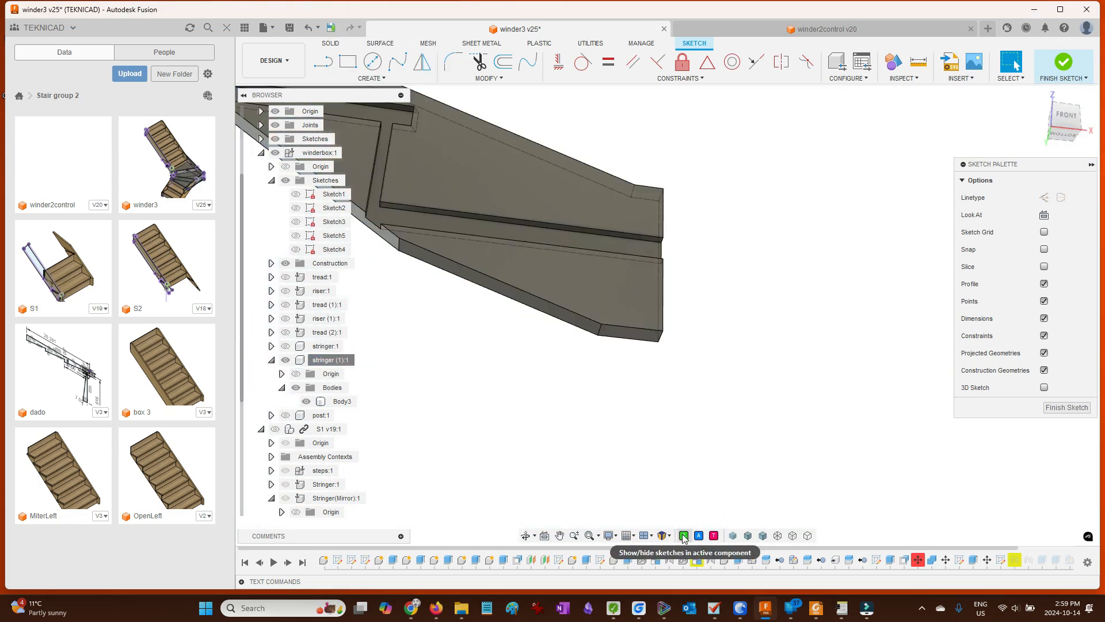
left_click(683, 536)
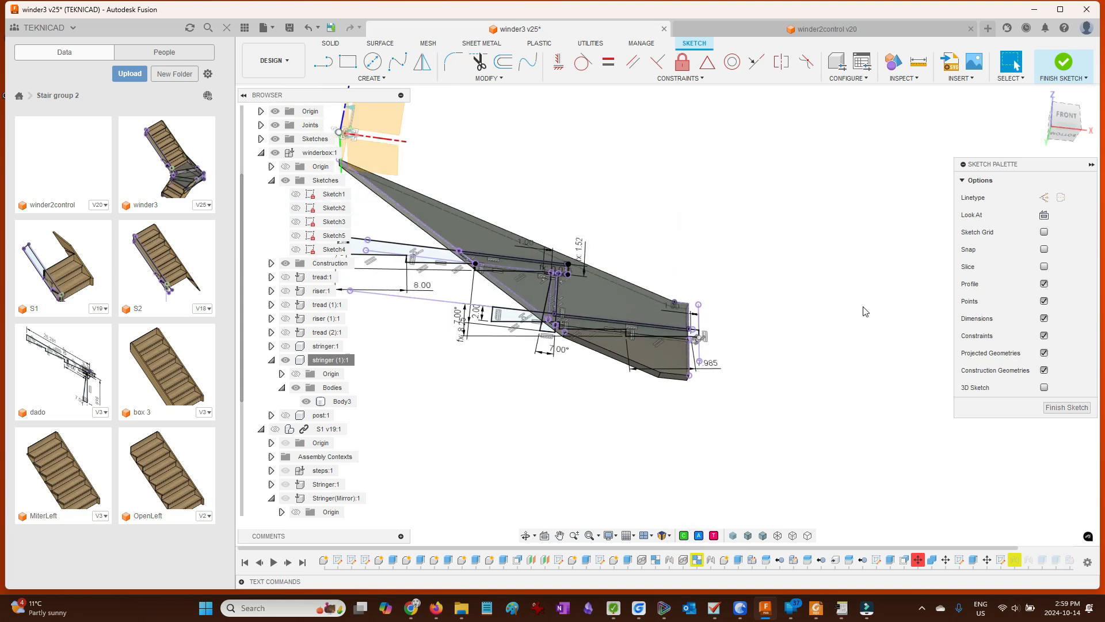
left_click(1066, 117)
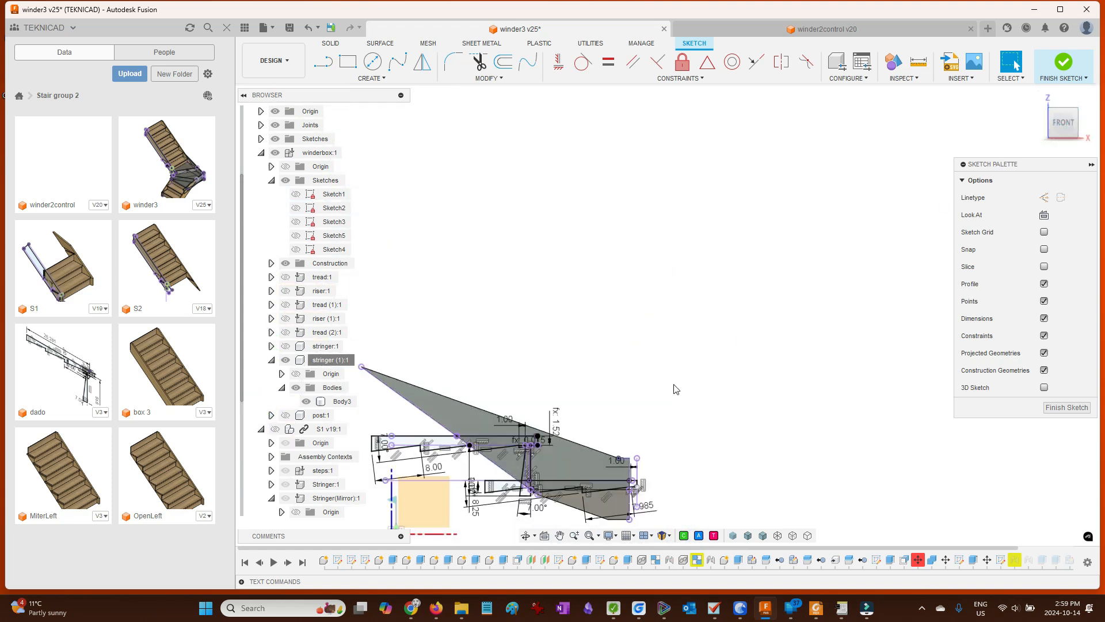
- Delete the 2.00 dimension on the vertical line at the far end of the groove outline from the stringer's end
scroll(652, 430, "up", 6)
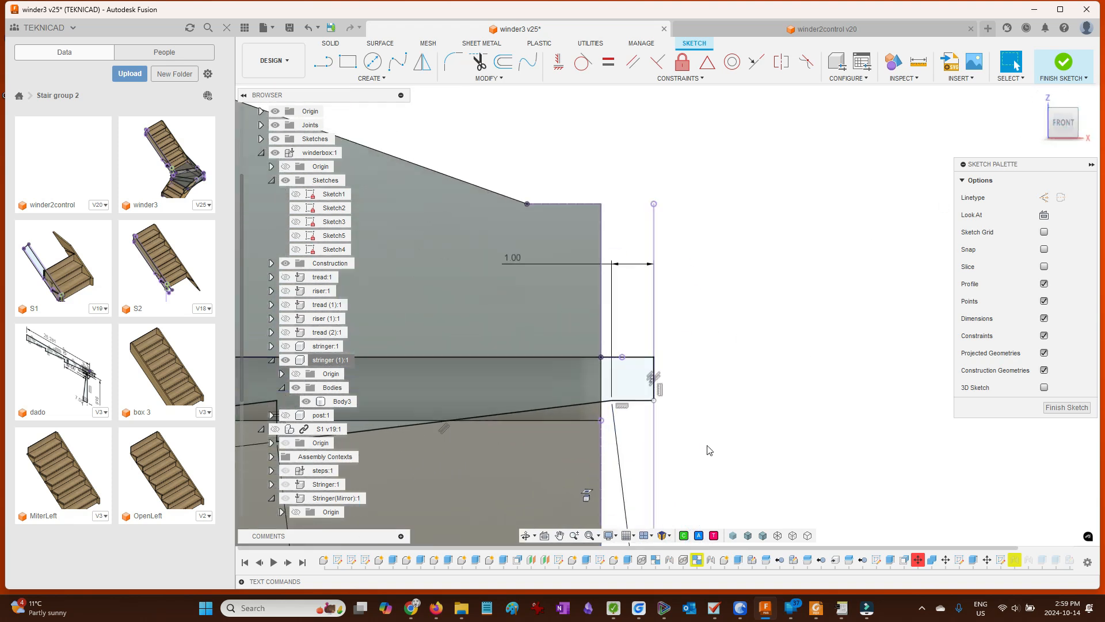
scroll(756, 411, "down", 4)
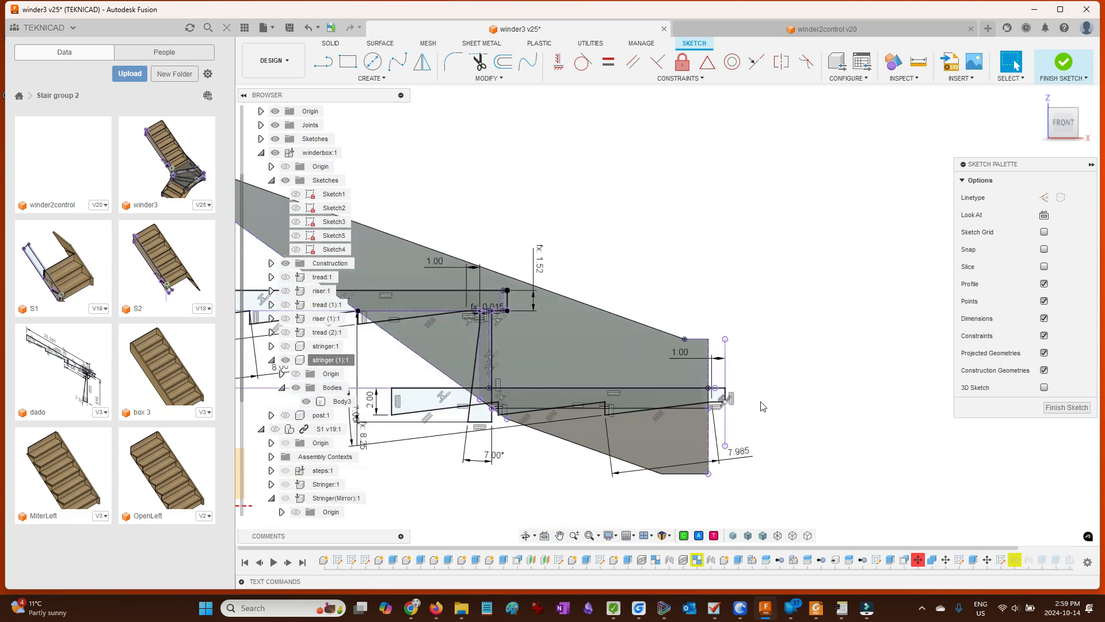
scroll(759, 407, "up", 1)
scroll(754, 407, "down", 2)
scroll(748, 407, "up", 4)
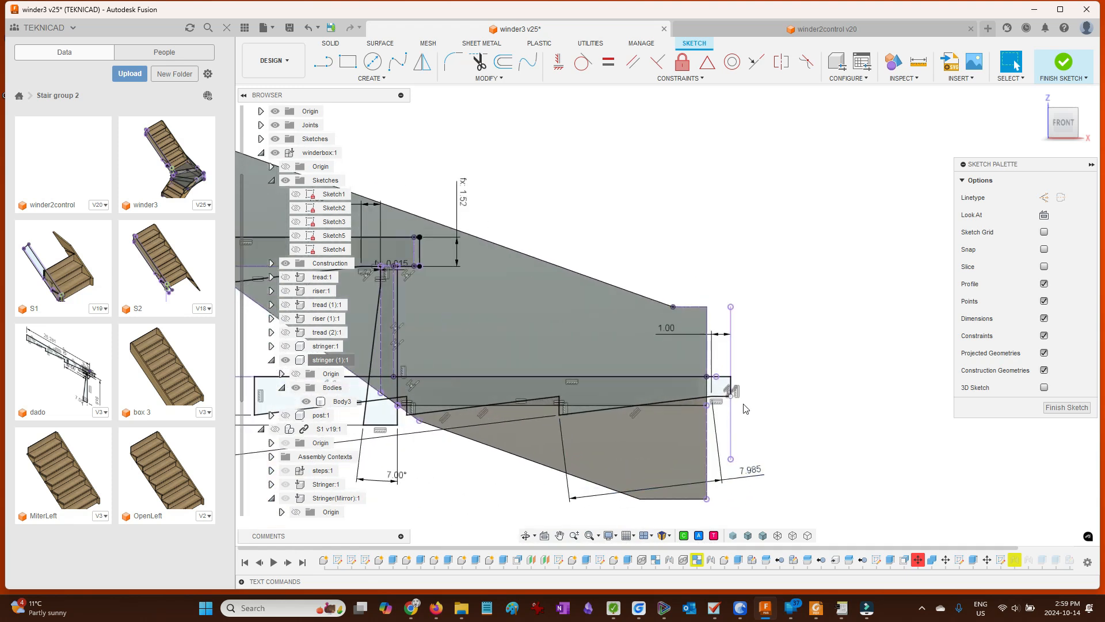
scroll(744, 408, "up", 1)
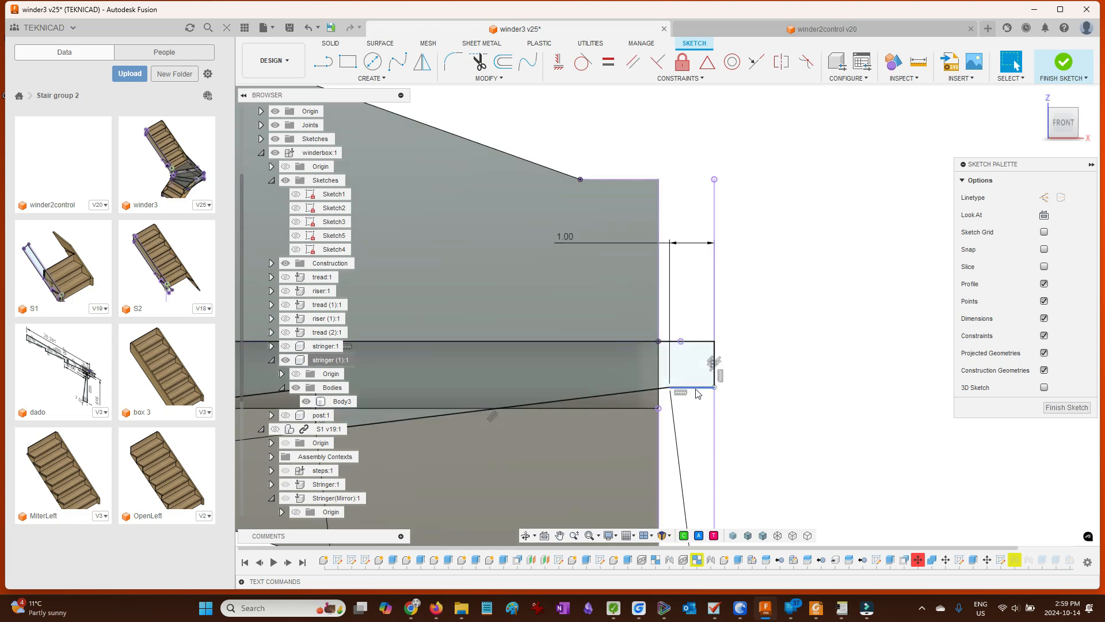
scroll(878, 374, "down", 3)
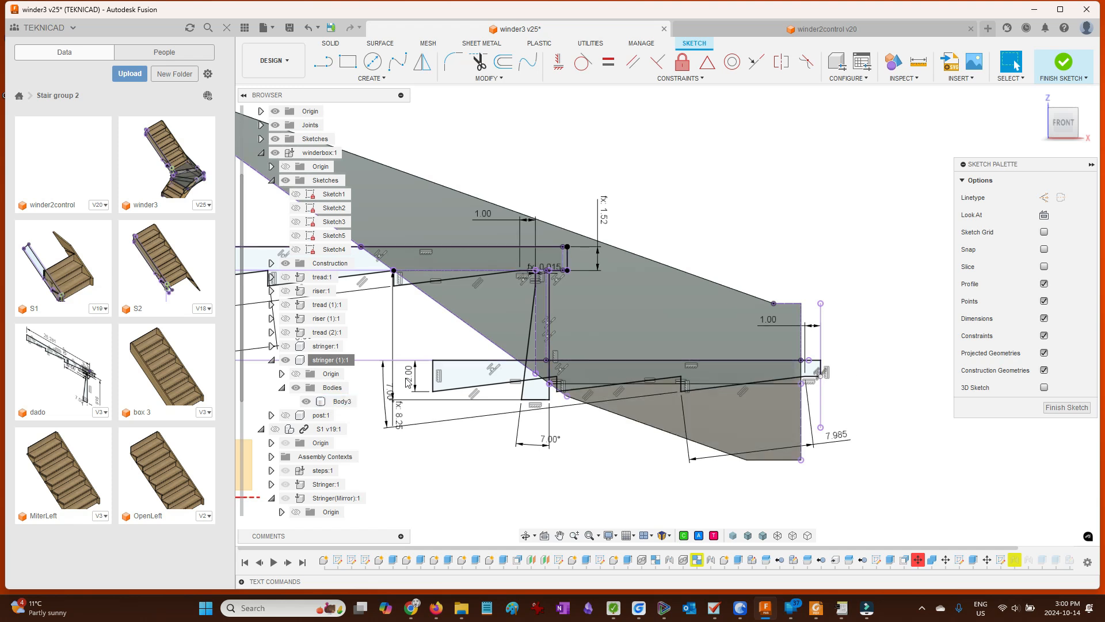
key("Delete")
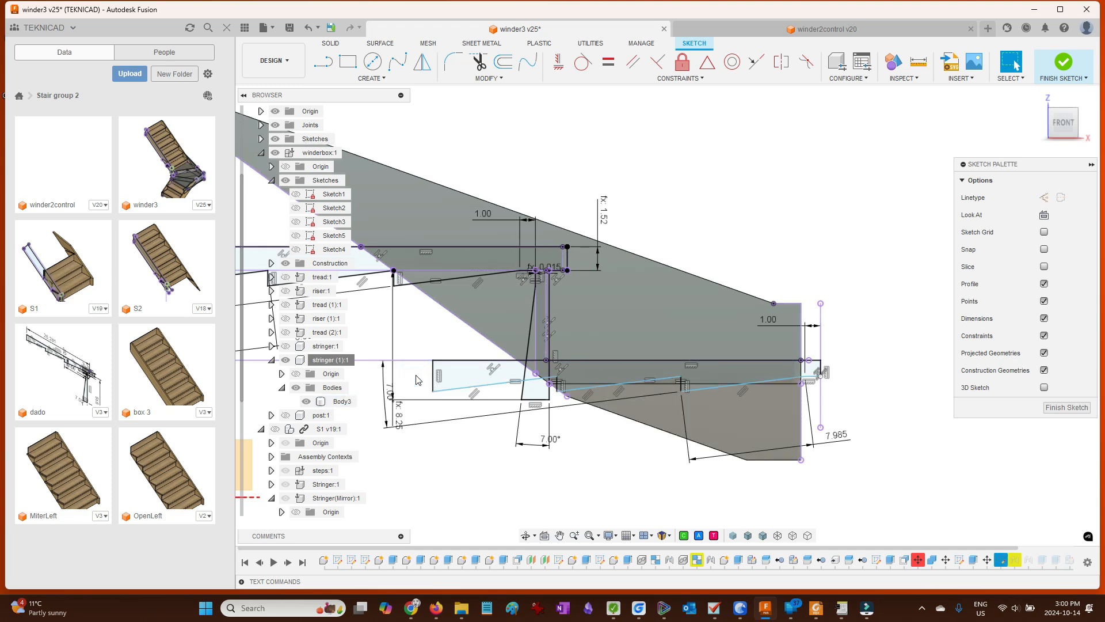
- Dimension the groove outline's vertical line beyond the stringer's end with the expression tread+.5mm
scroll(846, 357, "up", 4)
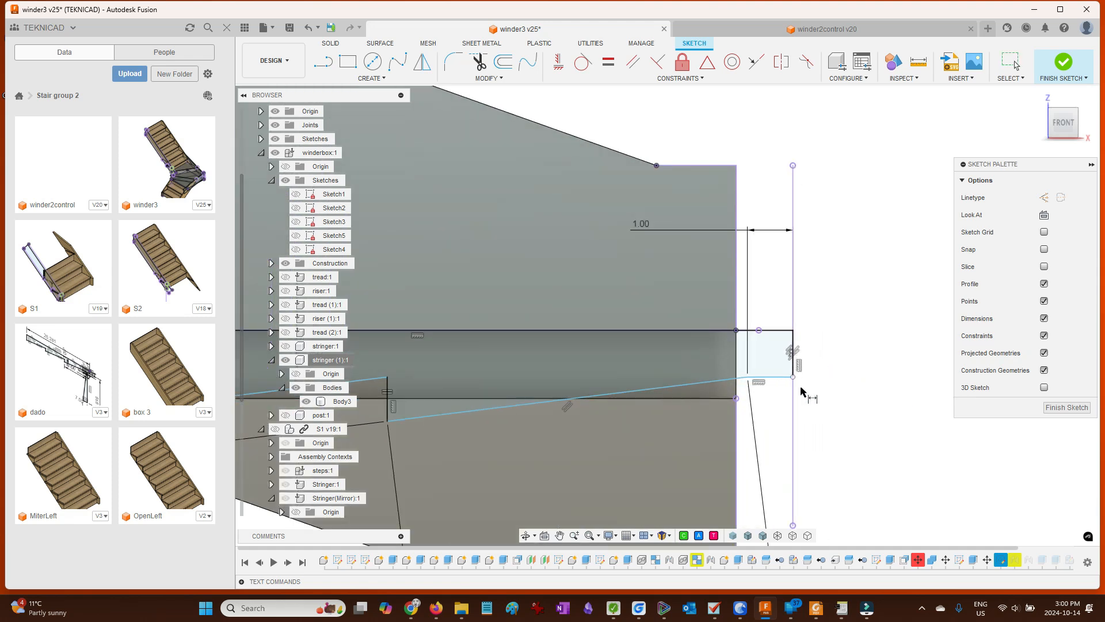
left_click(792, 356)
left_click(873, 360)
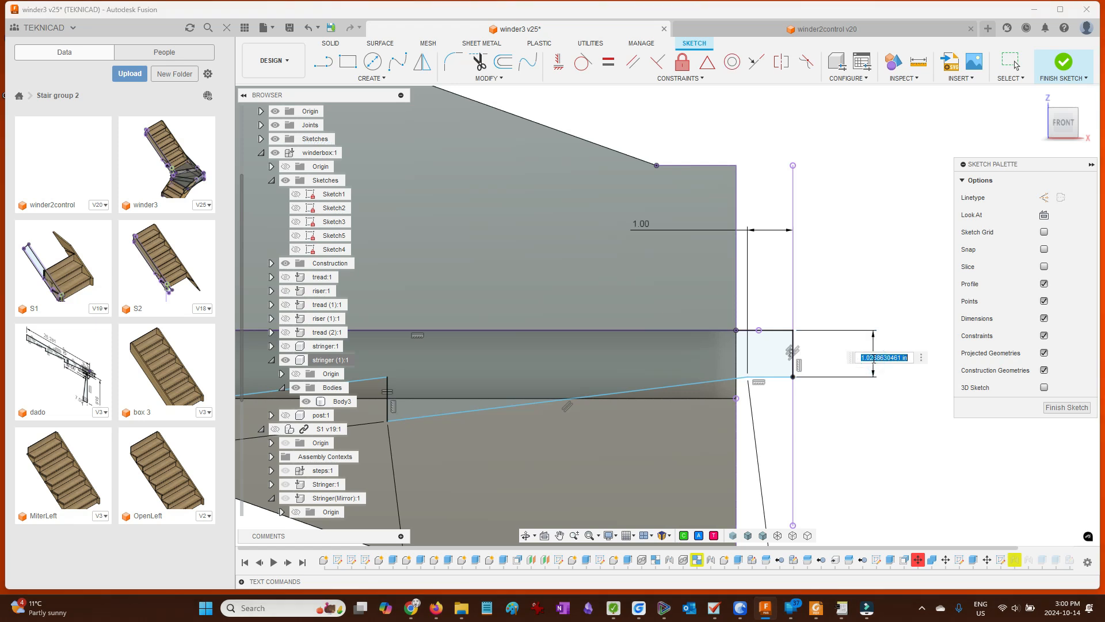
type("tread+.5mm")
key("Return")
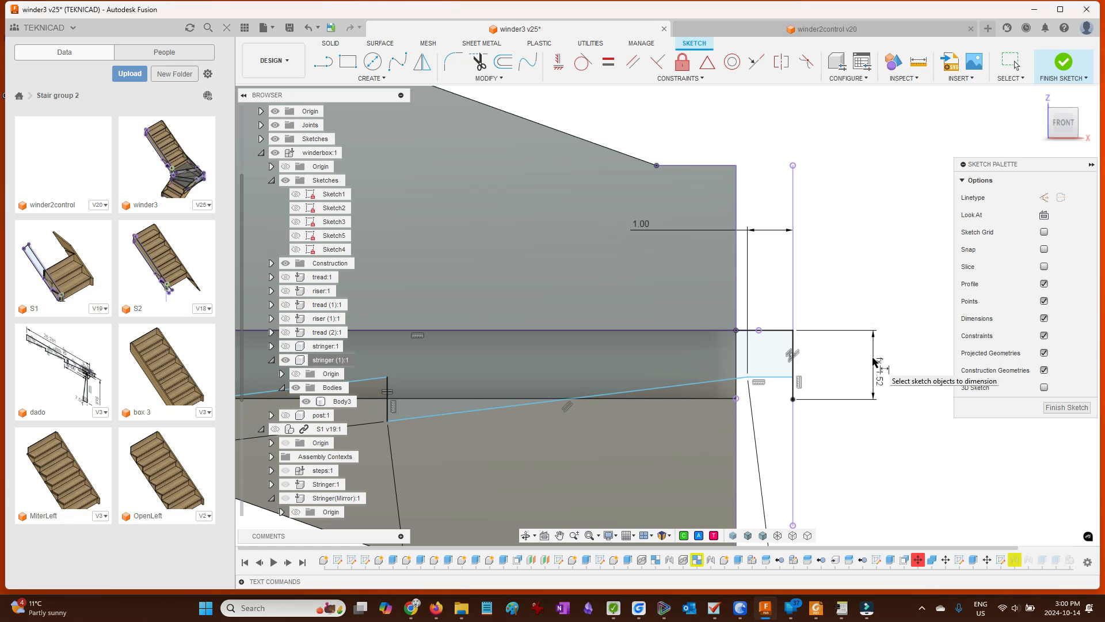
key("Escape")
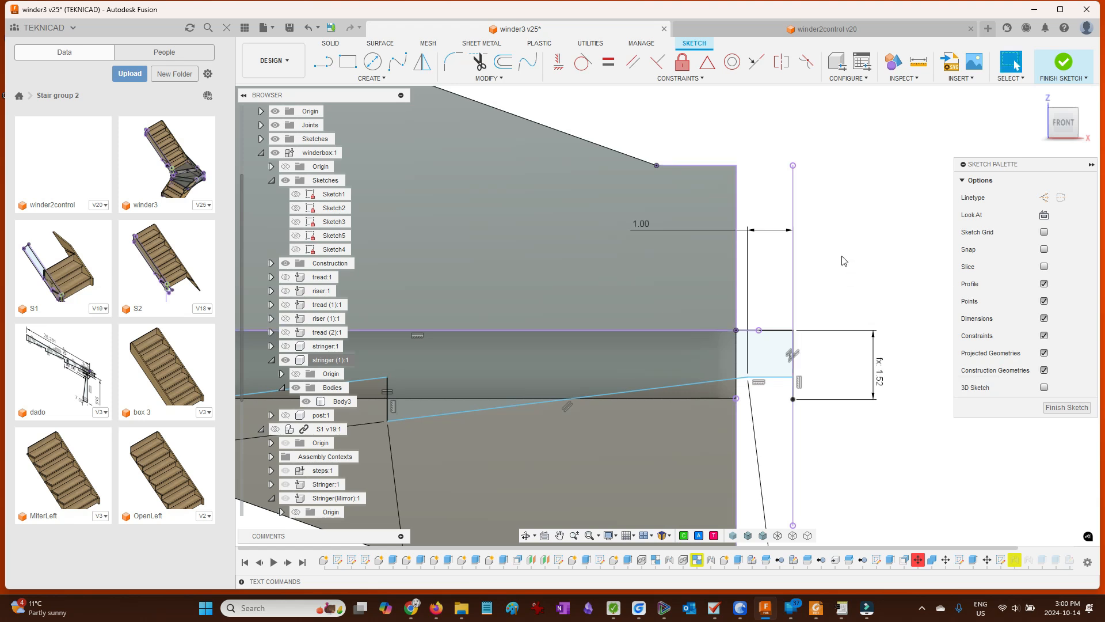
- Constrain the short horizontal line beneath the groove's end coincident with the lower endpoint of the dimensioned vertical line, and finish the sketch
left_click(662, 79)
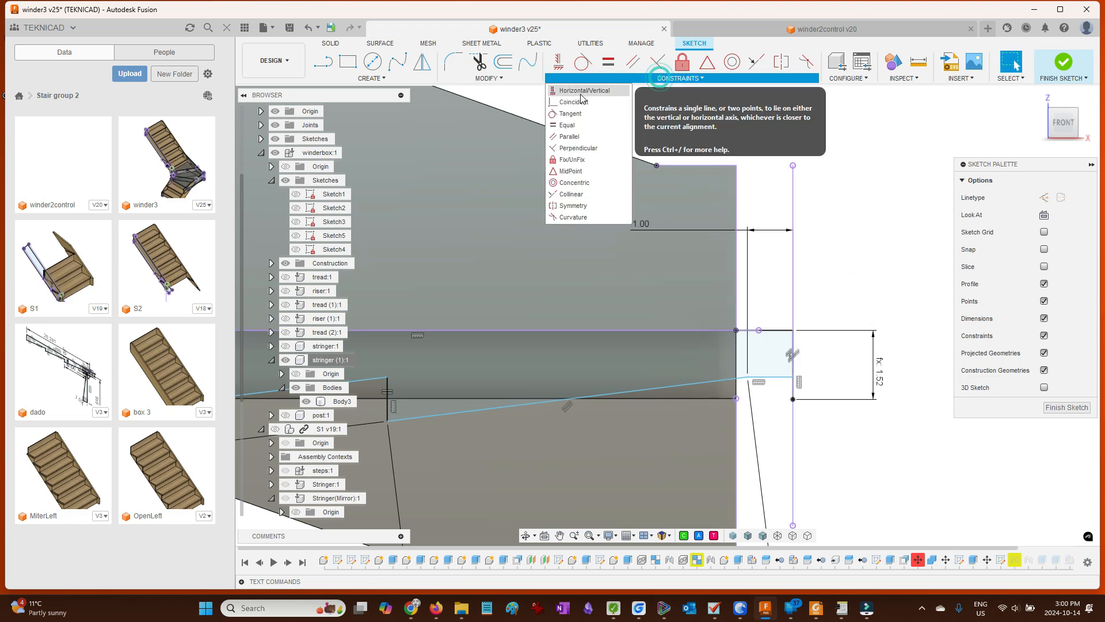
left_click(567, 103)
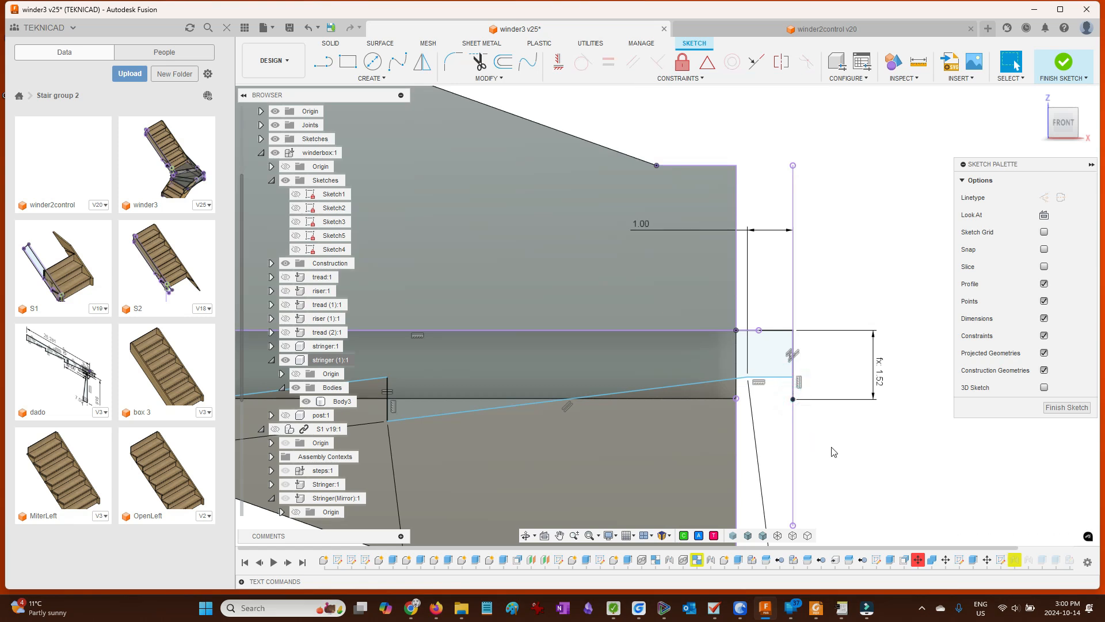
left_click_drag(775, 377, 774, 410)
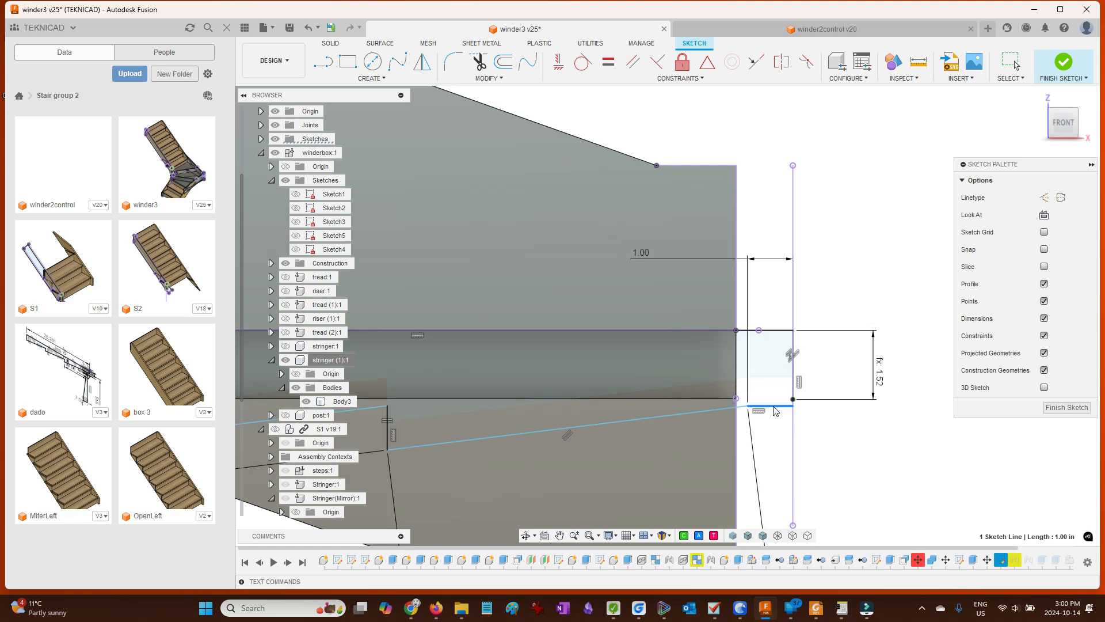
left_click(679, 78)
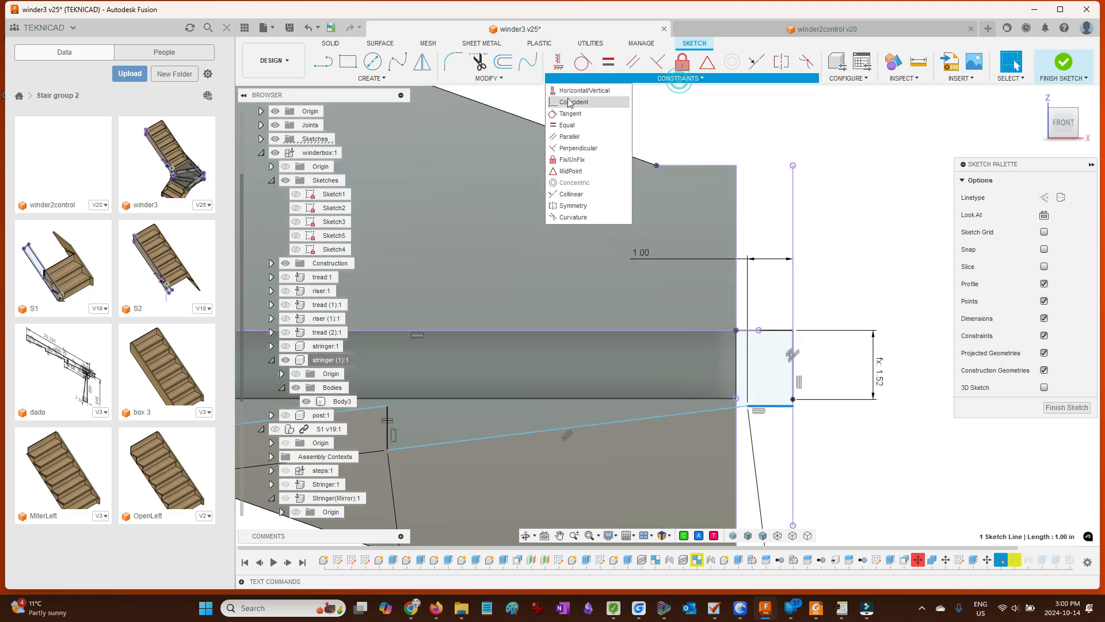
left_click(568, 102)
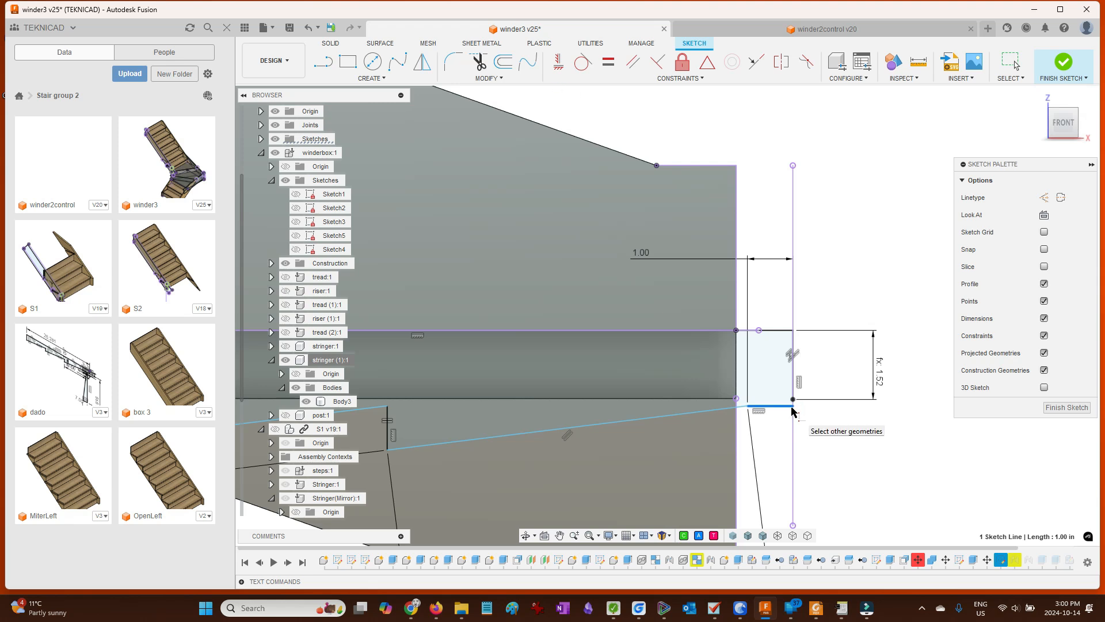
scroll(792, 411, "up", 5)
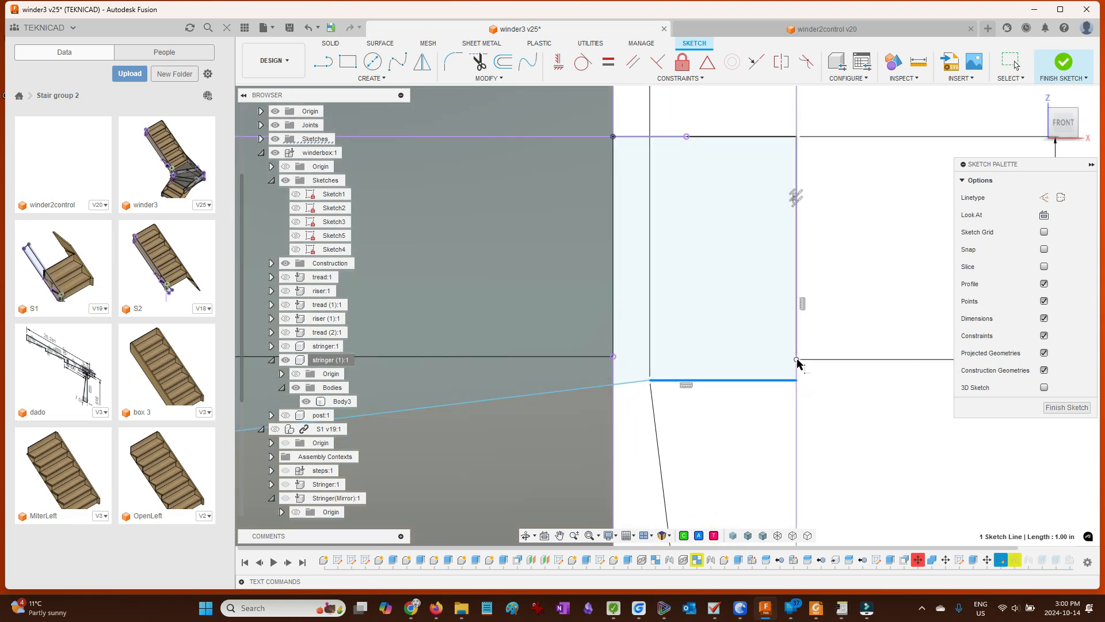
left_click(796, 359)
scroll(778, 394, "down", 5)
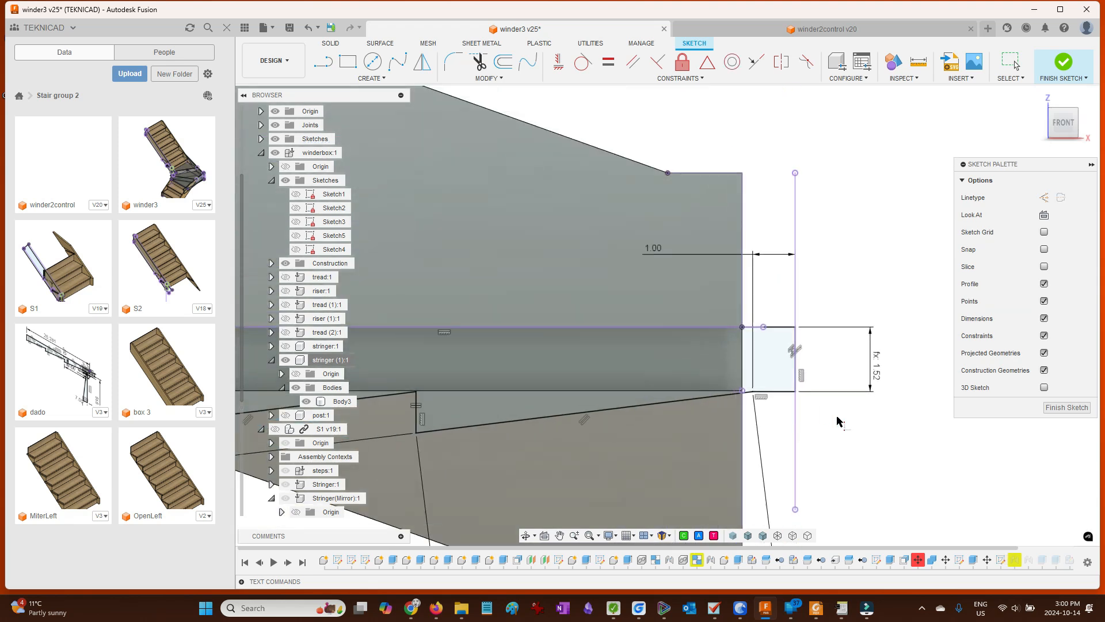
scroll(839, 422, "down", 4)
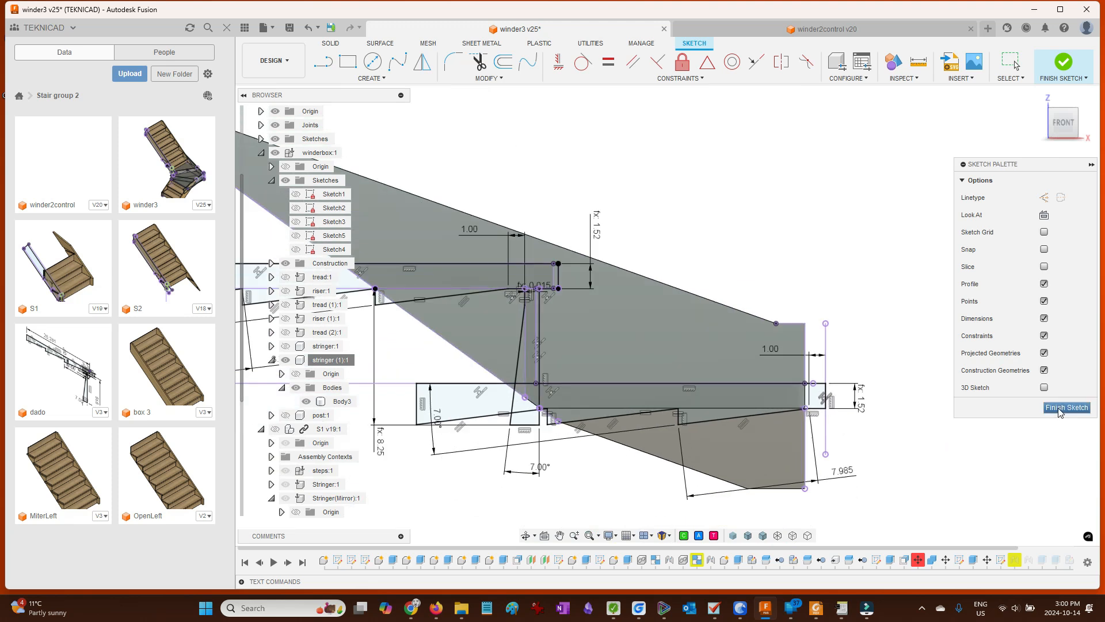
left_click(1066, 408)
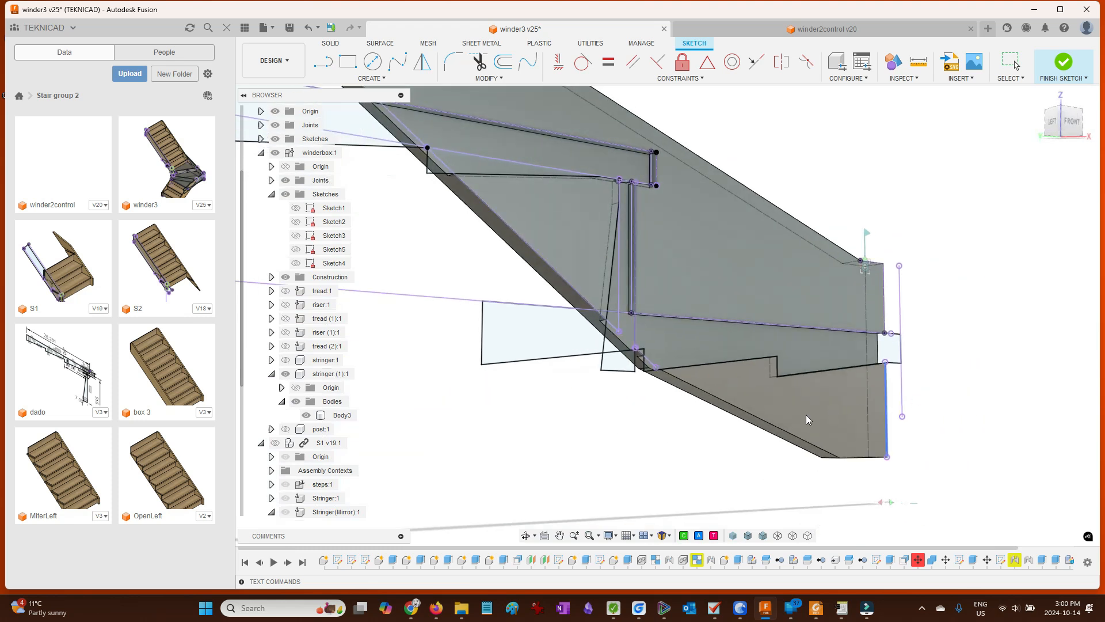
- Unisolate the stringer (1):1 component and return to the home view of the whole staircase
left_click(668, 537)
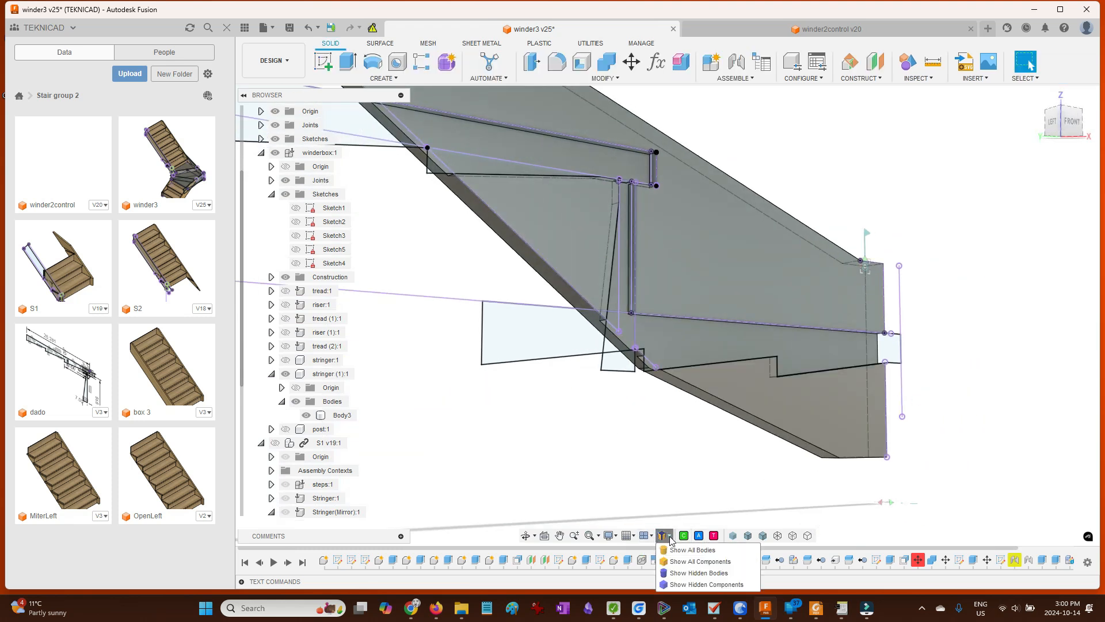
left_click(509, 467)
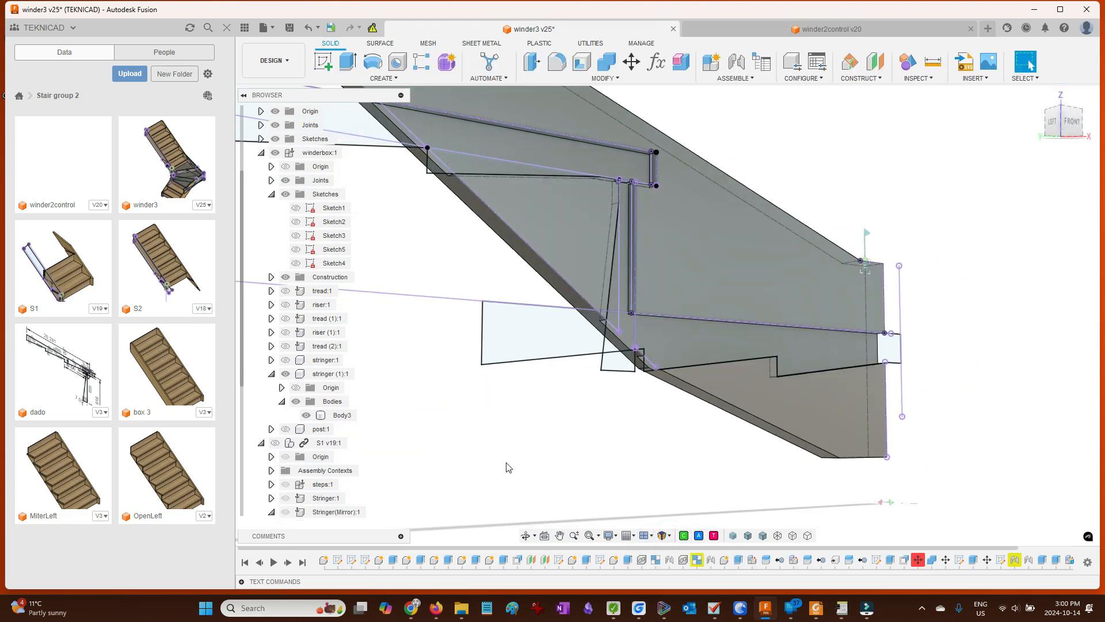
left_click(327, 374)
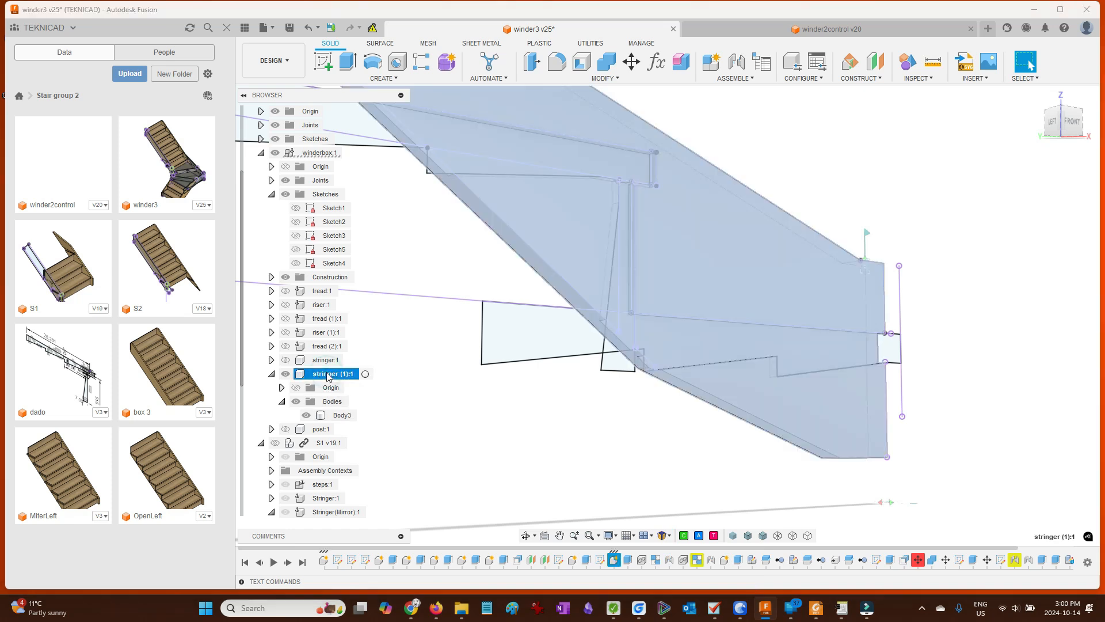
right_click(327, 374)
left_click(369, 409)
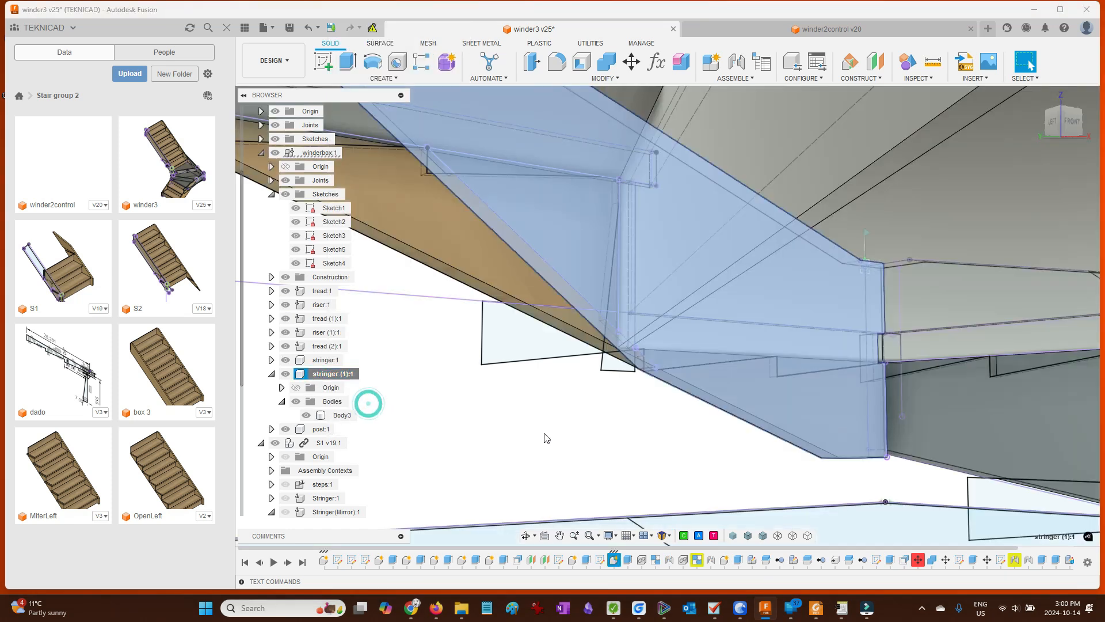
left_click(659, 425)
left_click(1037, 102)
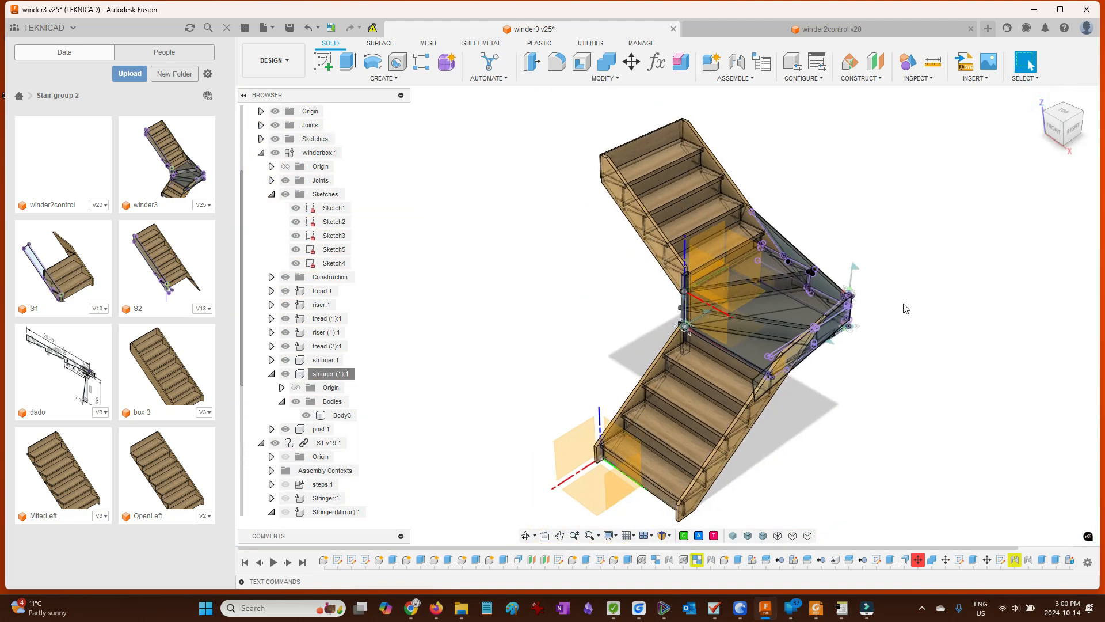
scroll(870, 377, "down", 2)
scroll(869, 377, "up", 2)
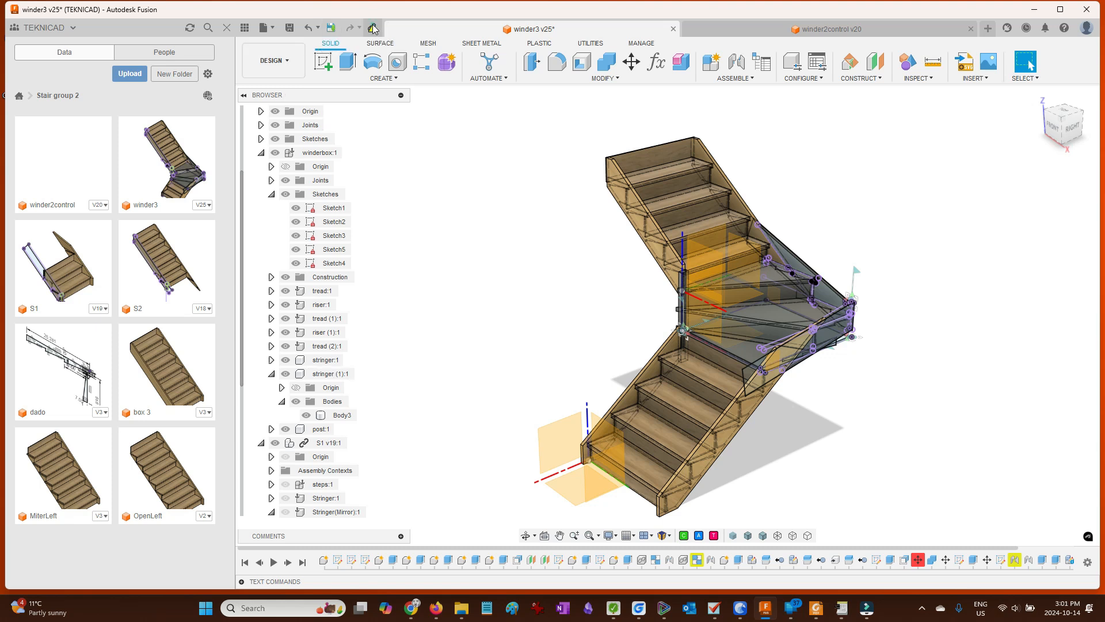